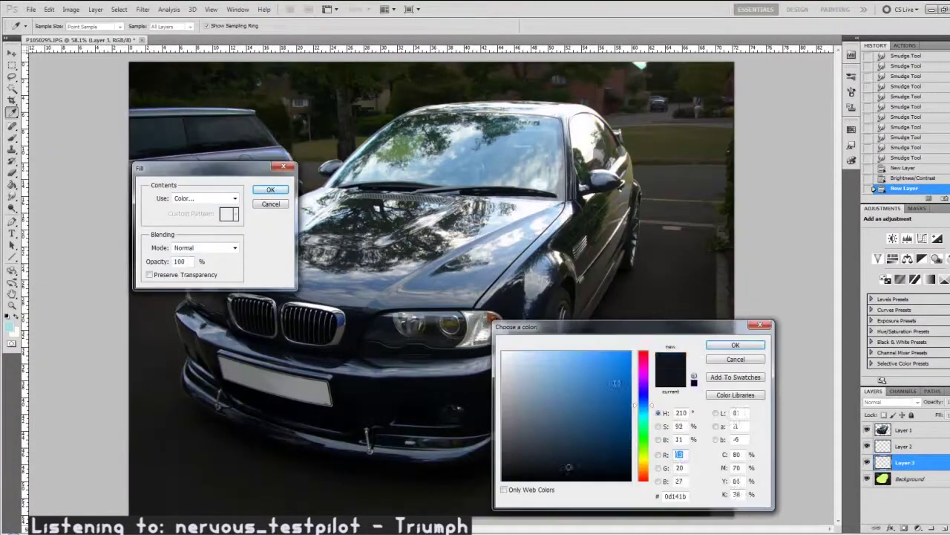
Set the dark navy Layer 3 to Hard Light and deselect the brightened car
key(Down)
key(Down)
key(Down)
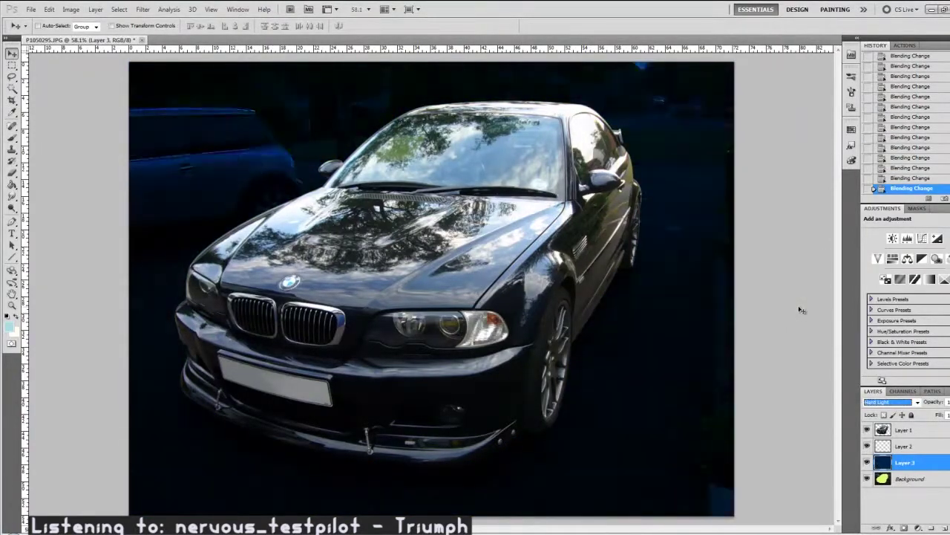
key(ctrl+d)
click(928, 431)
Apply Auto Tone and Auto Contrast to the cut-out car layer
click(71, 9)
click(89, 49)
click(71, 9)
key(Escape)
click(29, 9)
click(45, 223)
Place the C4D_03 render from the Abstract 3D folder, rotated
double_click(388, 252)
scroll(702, 236, down, 3)
scroll(703, 236, down, 3)
scroll(703, 236, down, 5)
double_click(626, 293)
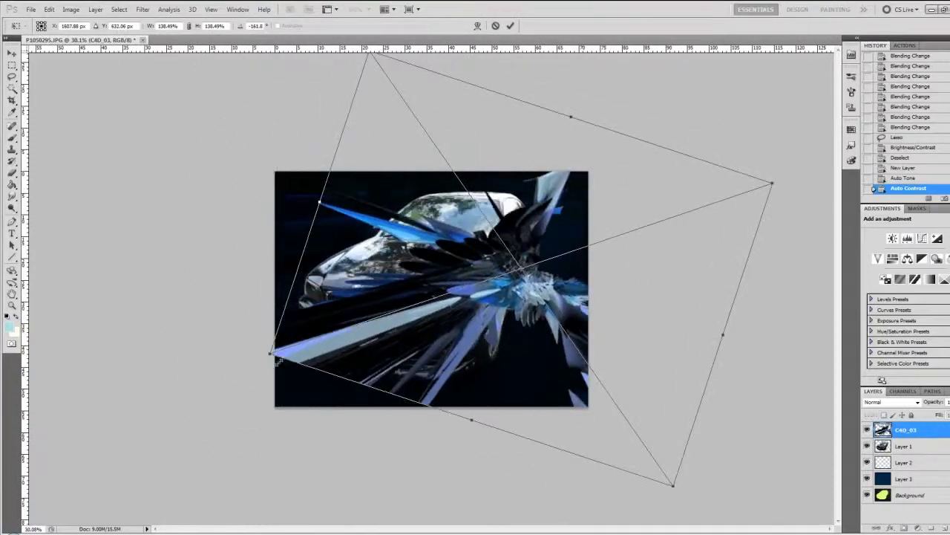
drag(626, 293, 654, 186)
key(Return)
Free Transform the car layer larger to fill more of the frame
click(910, 446)
key(ctrl+t)
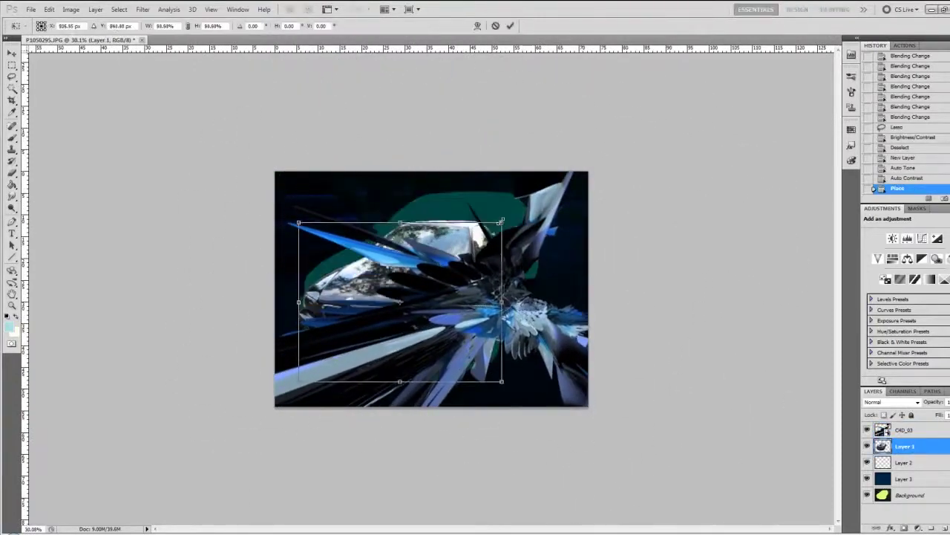
scroll(426, 275, up, 3)
mouse_move(668, 206)
mouse_down()
mouse_move(690, 198)
mouse_move(712, 156)
mouse_up()
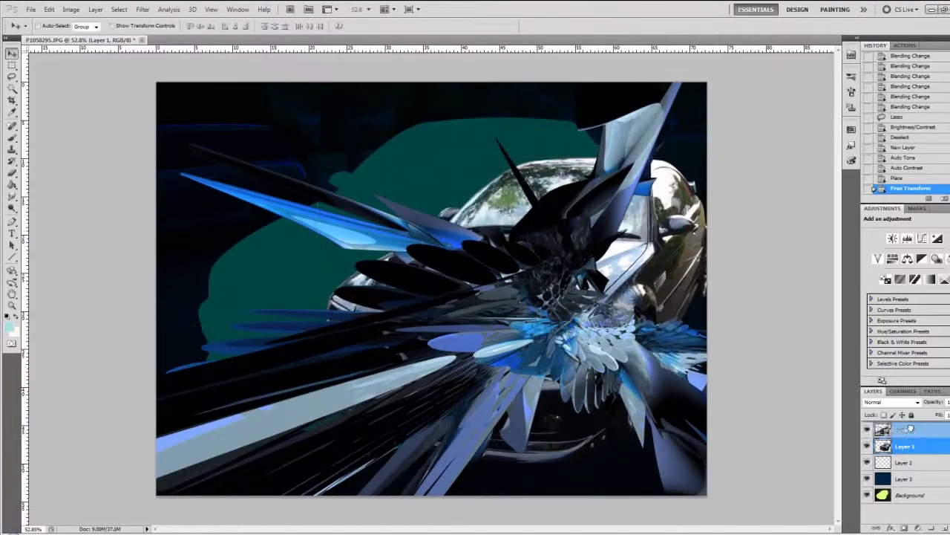
Set C4D_03 to Color Dodge and the navy Layer 3 to Hard Light
click(910, 429)
key(shift+plus)
key(shift+plus)
key(shift+plus)
key(shift+minus)
key(shift+minus)
key(shift+minus)
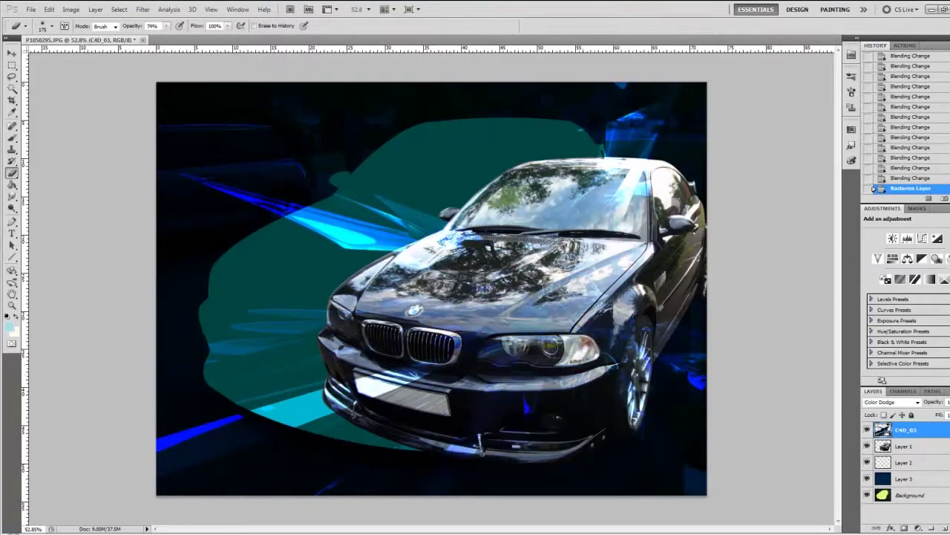
click(906, 495)
key(shift+plus)
key(shift+plus)
click(31, 9)
click(56, 210)
Place the Tallgeese render enlarged across the canvas and duplicate it to its own layer
double_click(282, 127)
double_click(503, 201)
drag(466, 472, 565, 519)
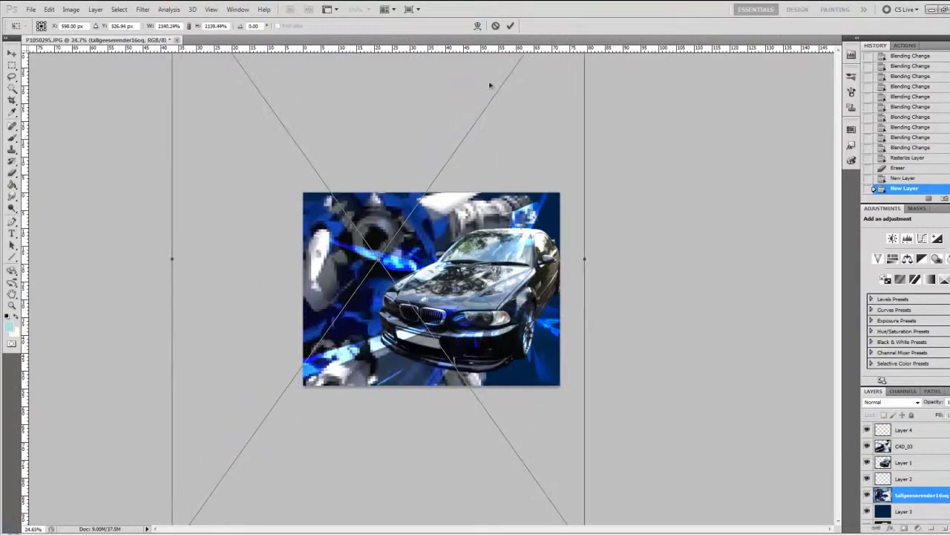
key(Return)
key(ctrl+j)
key(e)
Apply the Filter Gallery Cutout effect to the render and change its blend mode
click(143, 9)
click(160, 46)
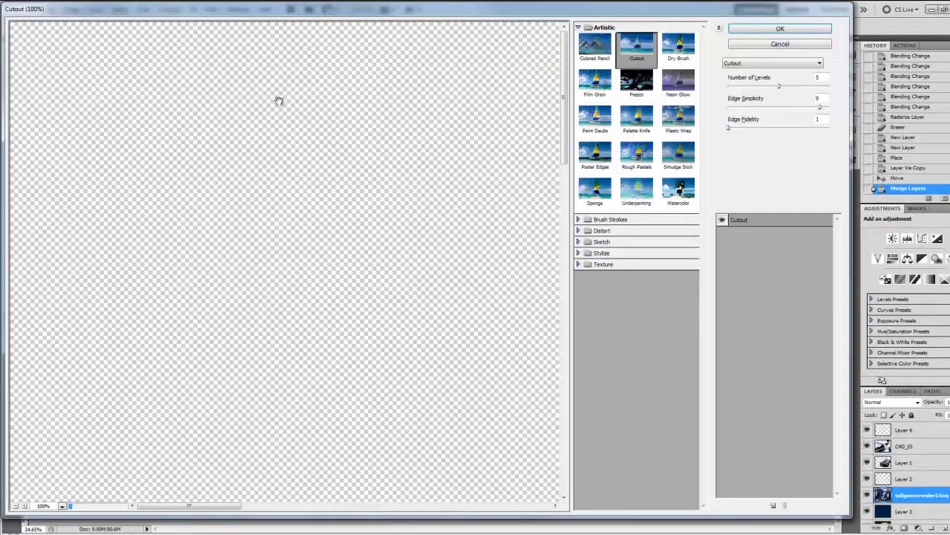
click(753, 28)
click(891, 402)
click(893, 205)
key(Down)
key(Down)
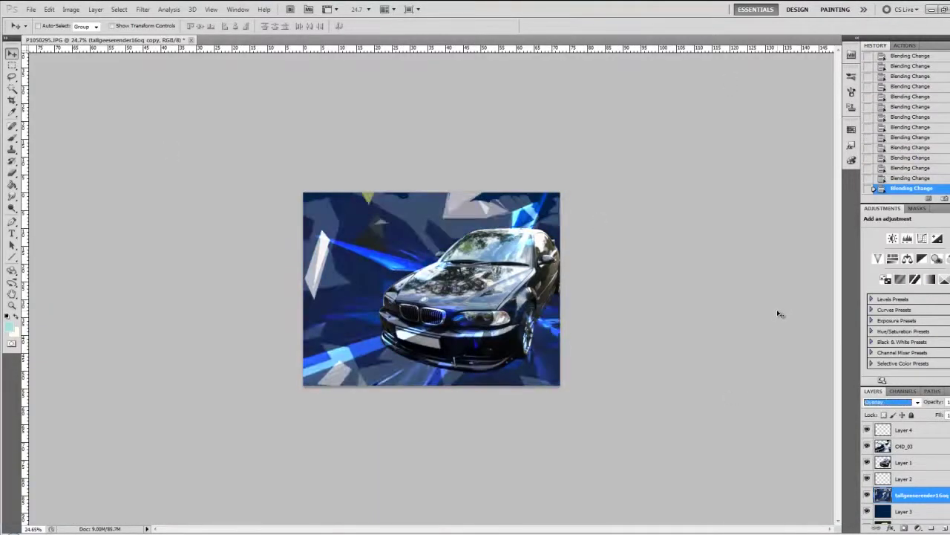
key(Down)
key(Down)
Free Transform the car toward the lower right
key(ctrl+0)
key(alt+bracketleft)
key(alt+bracketleft)
key(ctrl+t)
drag(607, 342, 560, 381)
key(Return)
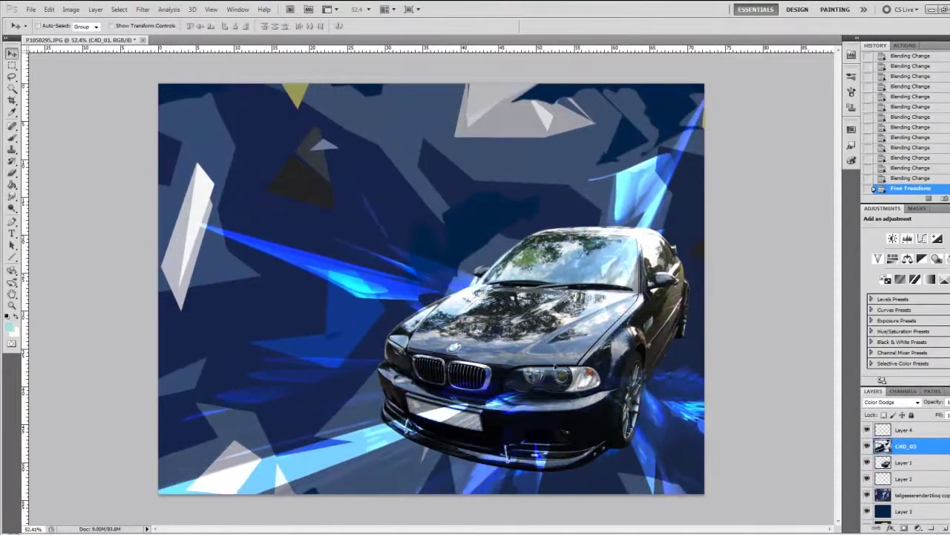
key(alt+bracketright)
Place the Heart2 render
click(31, 9)
click(52, 223)
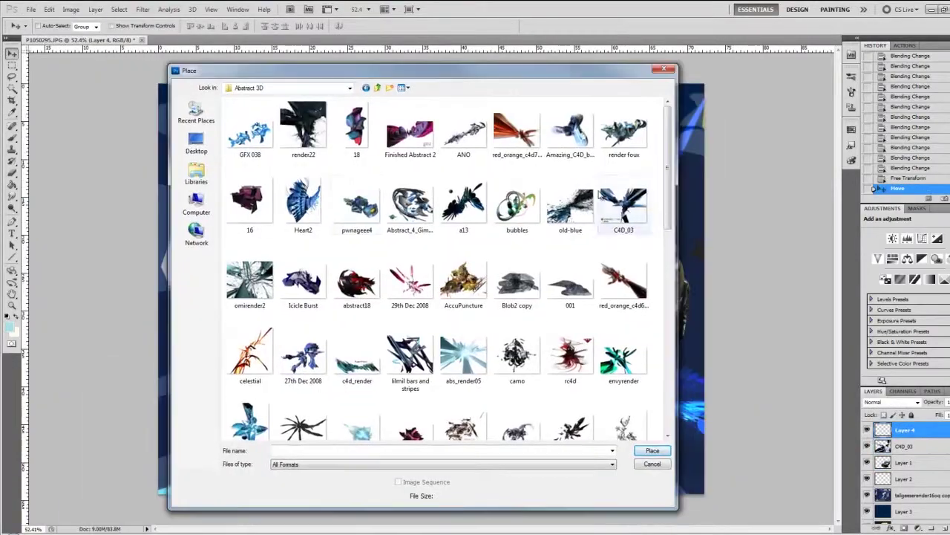
double_click(338, 207)
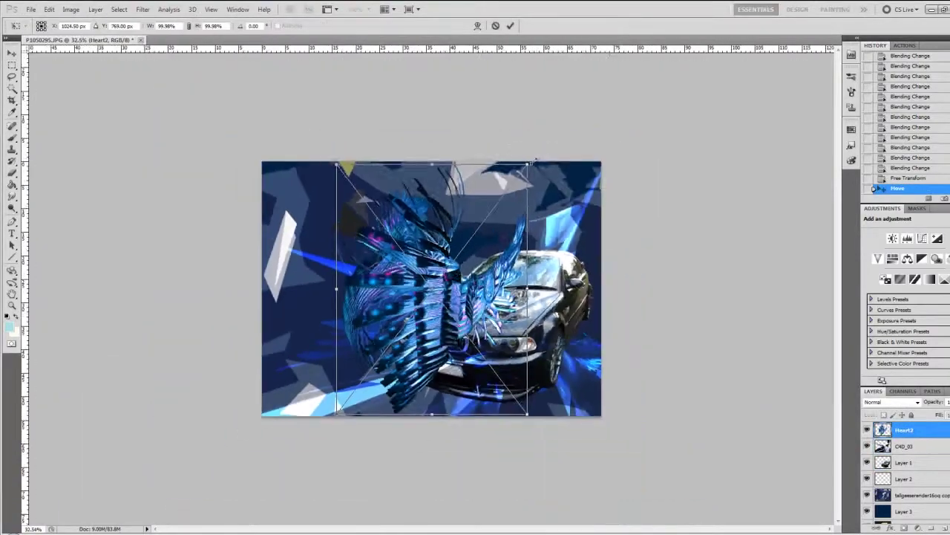
Set the placed Heart2 layer to Hard Light and rasterize it
key(Return)
key(ctrl+0)
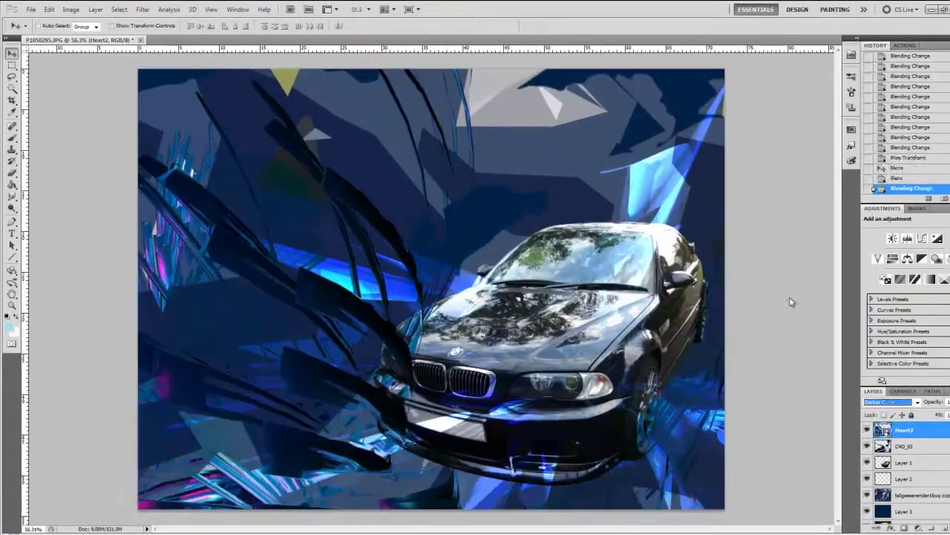
key(shift+plus)
key(shift+plus)
key(shift+plus)
click(888, 402)
click(894, 294)
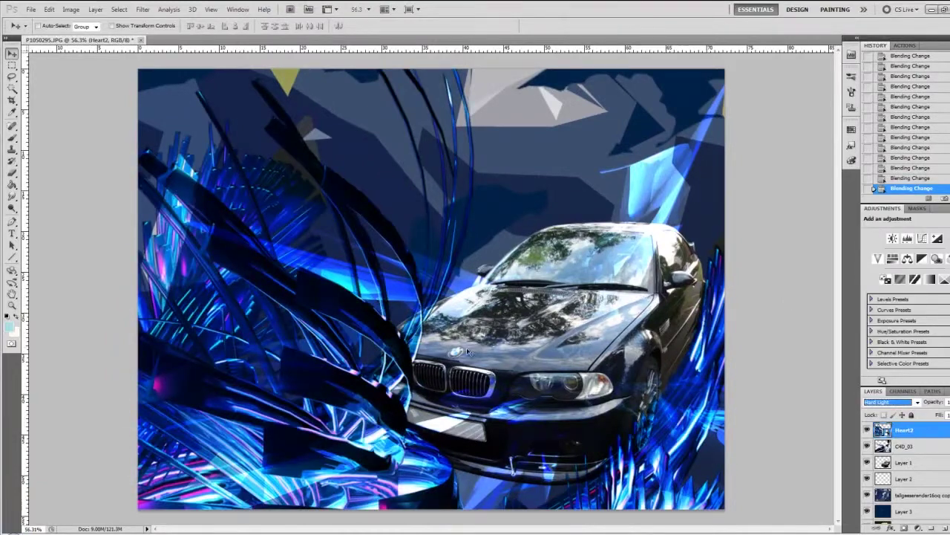
Erase the Heart2 streaks covering the car and apply Gaussian Blur
key(e)
right_click(904, 430)
click(902, 294)
drag(420, 312, 461, 349)
click(70, 9)
click(222, 134)
key(Return)
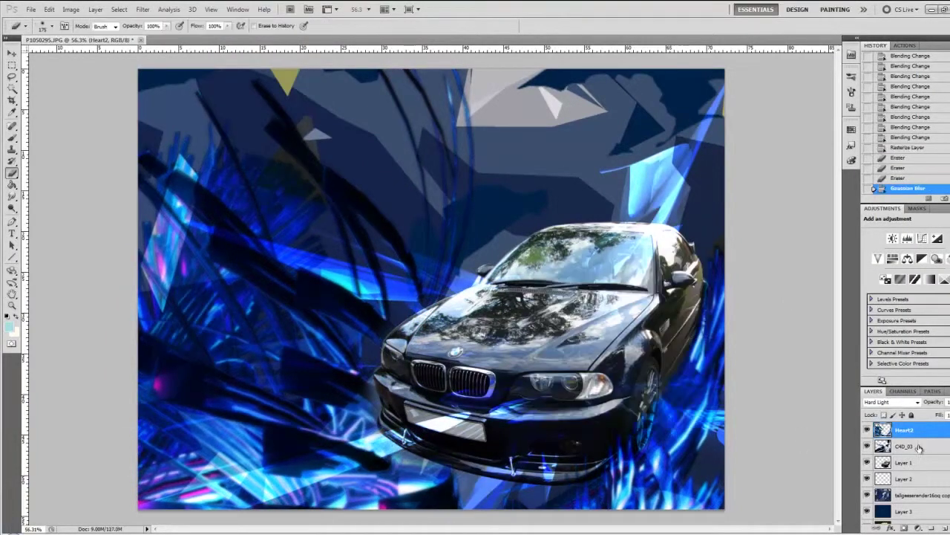
Add a new layer and paint glow on it with a resized brush
click(934, 528)
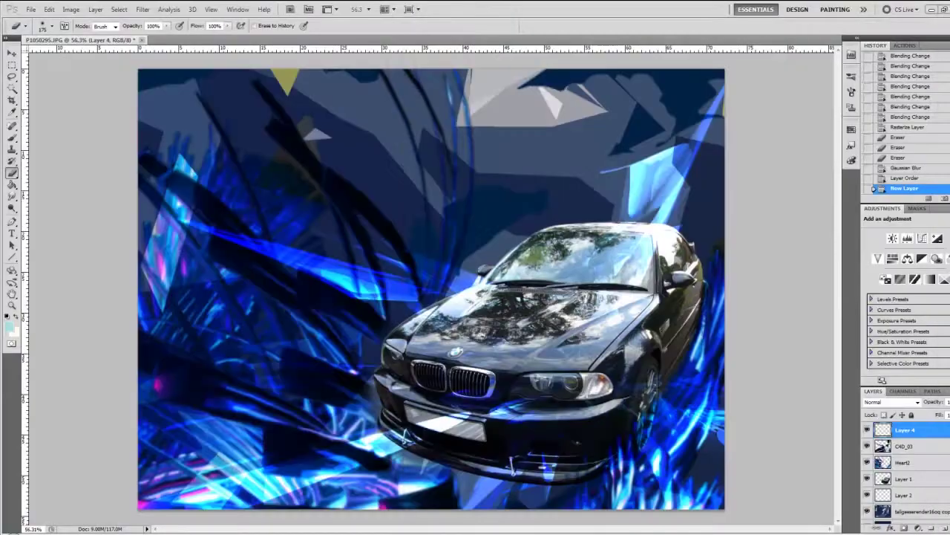
key(b)
right_click(361, 170)
key(Return)
scroll(594, 237, down, 2)
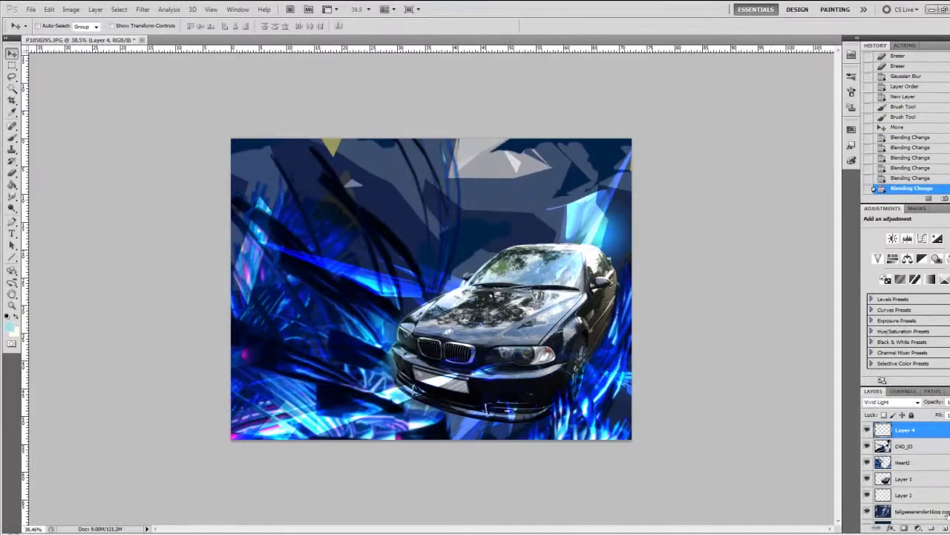
scroll(475, 355, up, 1)
Copy the visible composite into the layer with Apply Image and Gaussian Blur it
click(70, 9)
click(96, 159)
key(Return)
click(142, 9)
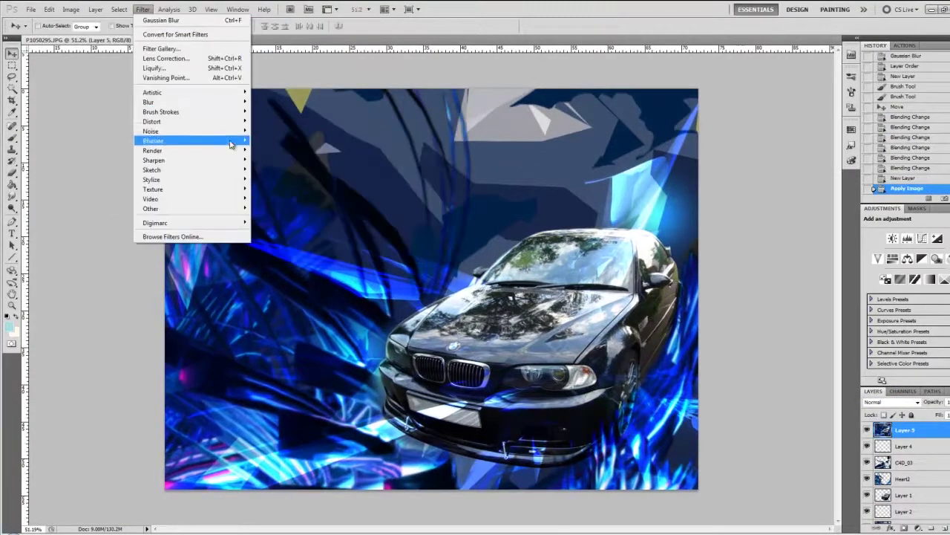
click(282, 181)
click(670, 280)
key(e)
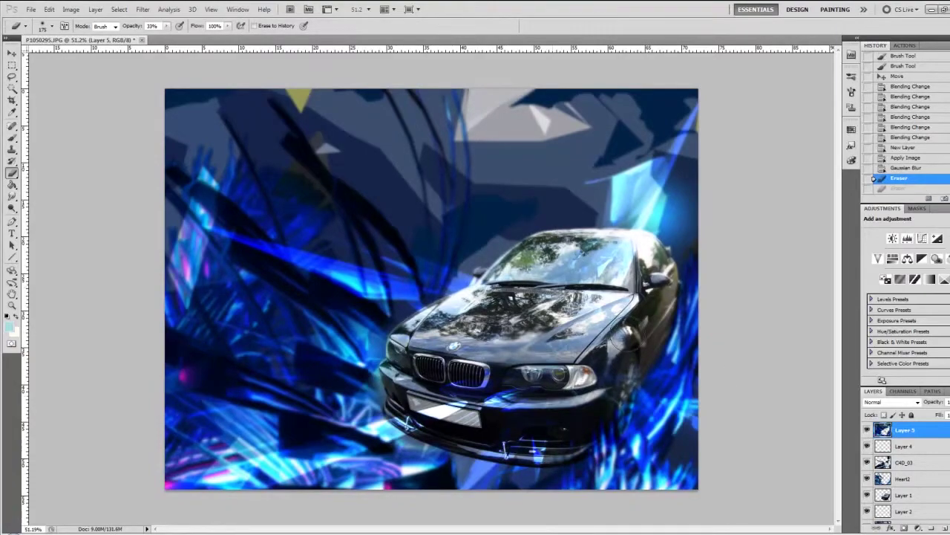
Place the old-blue shard image
click(31, 8)
click(44, 210)
click(649, 448)
Stretch the old-blue image over the canvas in Linear Dodge (Add) mode
drag(229, 416, 234, 364)
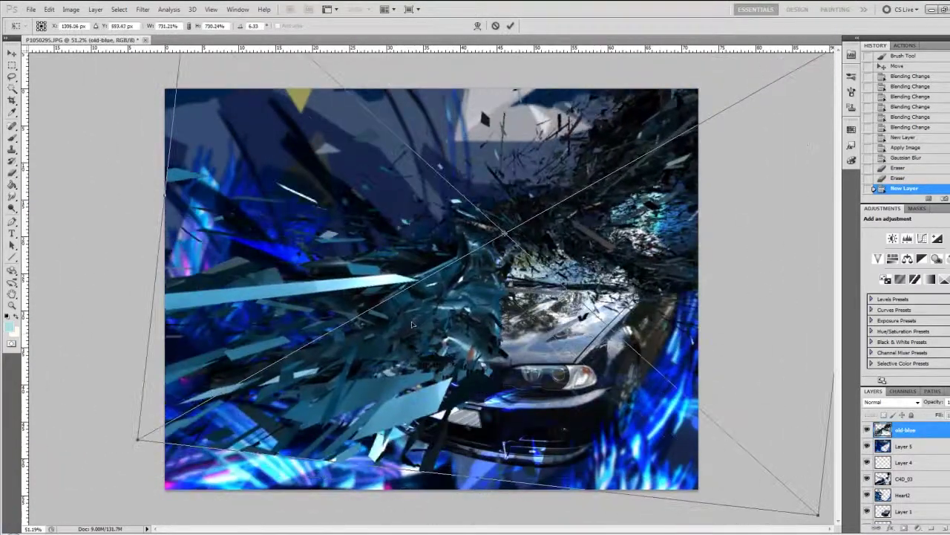
key(Down)
key(Down)
key(Down)
key(Down)
key(Down)
key(v)
Move the old-blue shards toward the upper right and rotate them further
mouse_move(353, 367)
mouse_down()
mouse_move(371, 349)
mouse_move(386, 446)
mouse_up()
key(ctrl+t)
key(Return)
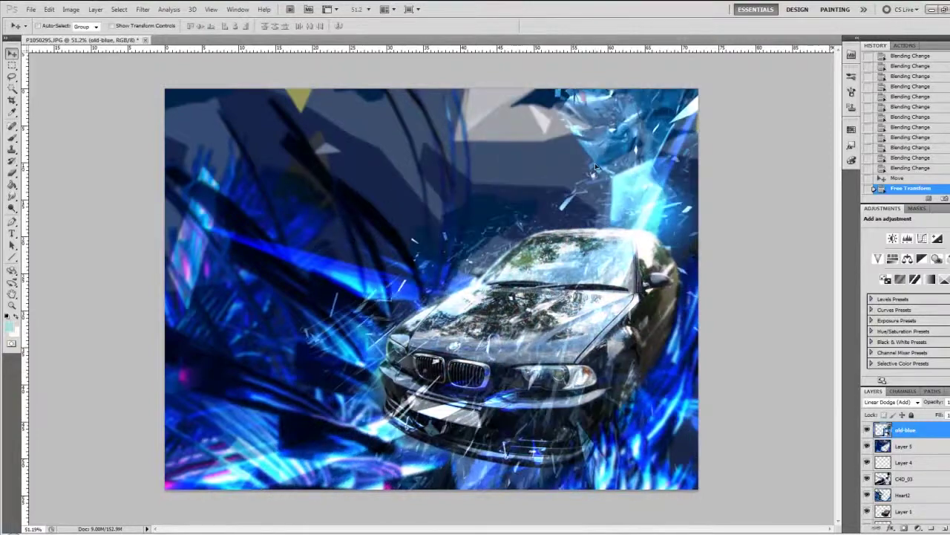
drag(392, 486, 445, 416)
key(ctrl+t)
drag(501, 91, 587, 112)
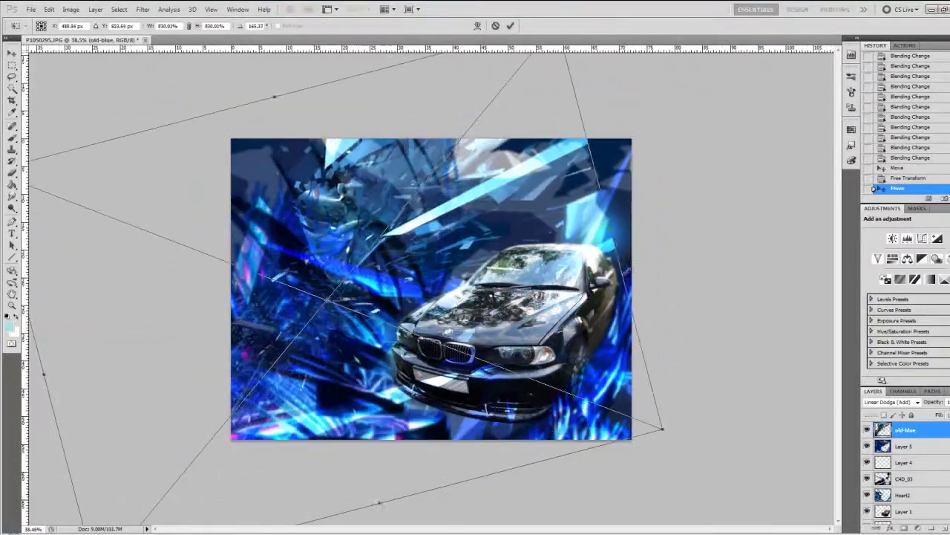
key(Return)
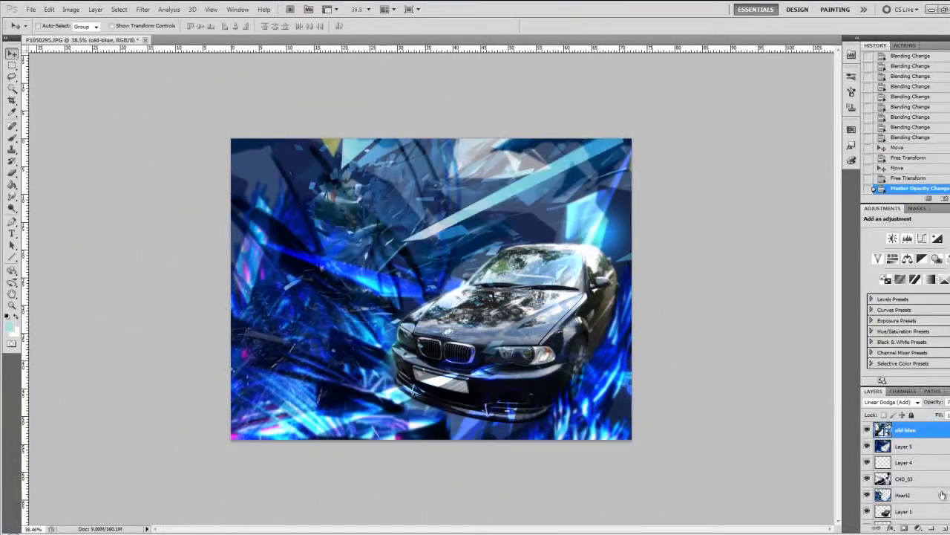
Add a Gradient Map adjustment set to Luminosity
click(918, 527)
key(shift+plus)
key(shift+minus)
key(ctrl+plus)
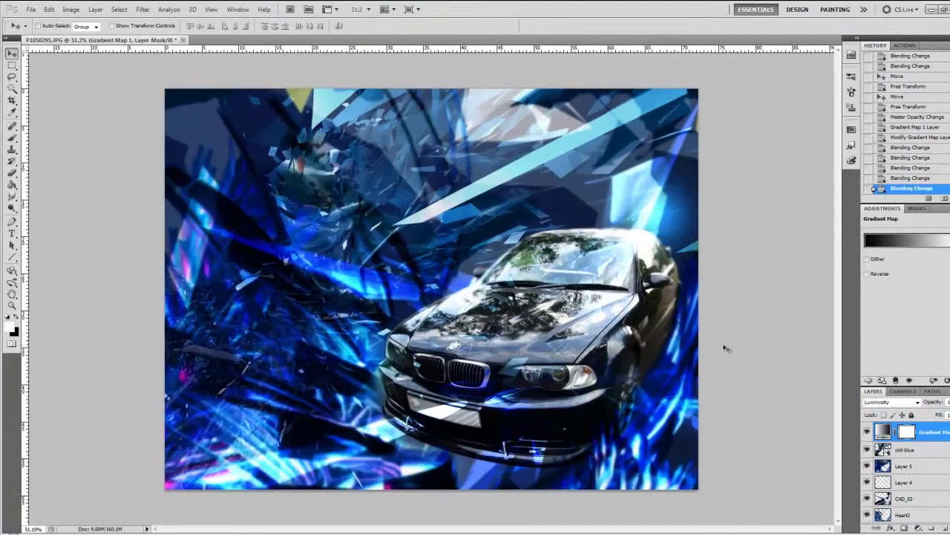
Paint a white glow on new Layer 6 with a large soft round brush
click(933, 528)
key(b)
right_click(393, 267)
key(Return)
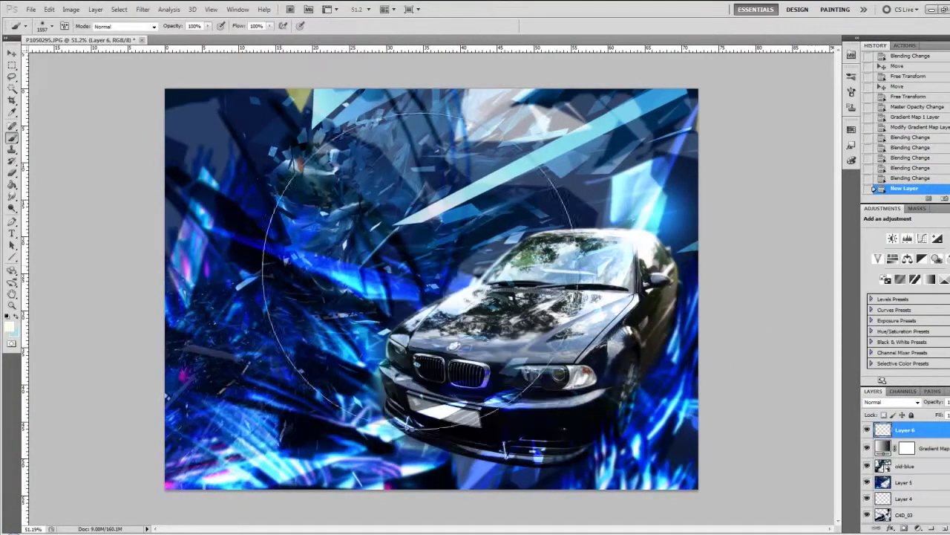
key(ctrl+minus)
click(569, 236)
drag(569, 195, 636, 233)
Change Layer 6's blend mode, then paint and undo dark lower-left shading
click(891, 402)
click(895, 282)
key(Return)
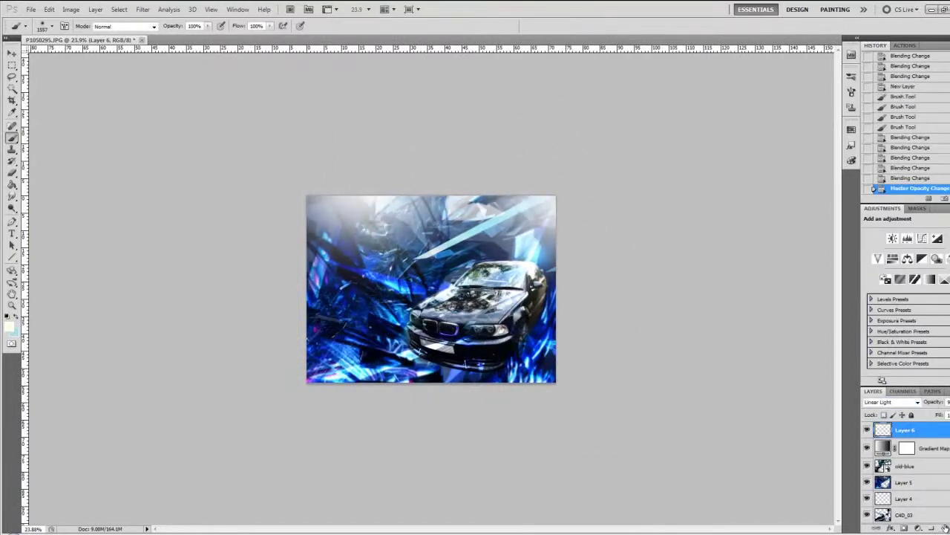
drag(336, 438, 312, 362)
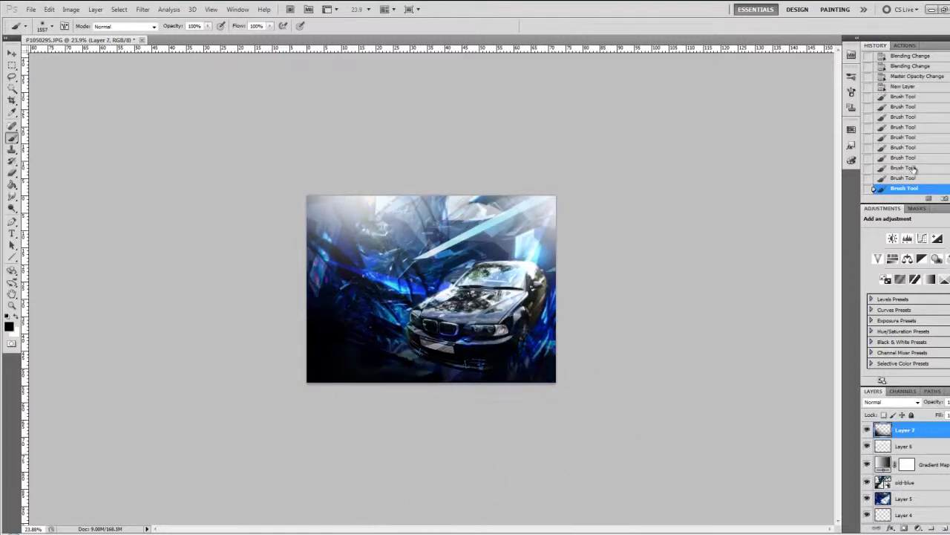
click(904, 86)
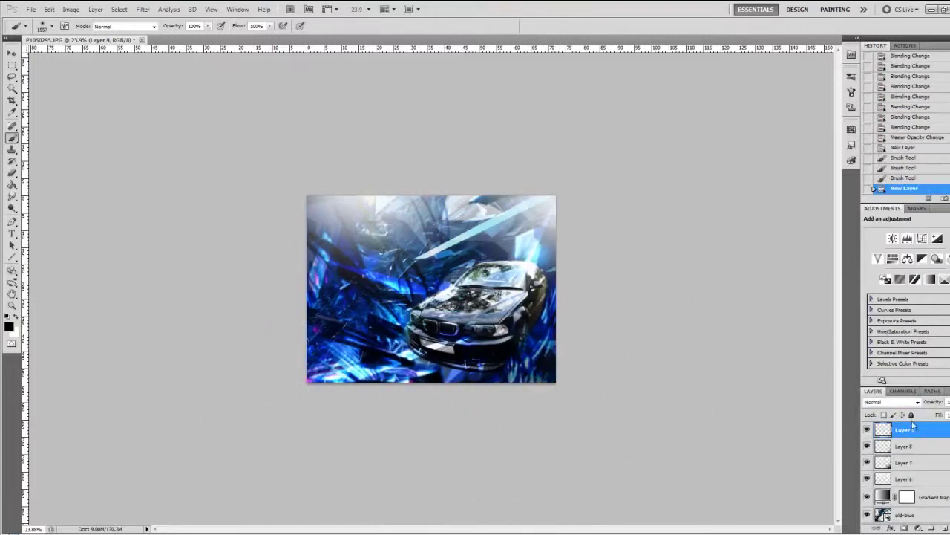
click(32, 9)
click(52, 252)
Place the Finished Abstract render, rotated, and fit the image in the window
scroll(423, 283, down, 1)
scroll(423, 282, down, 3)
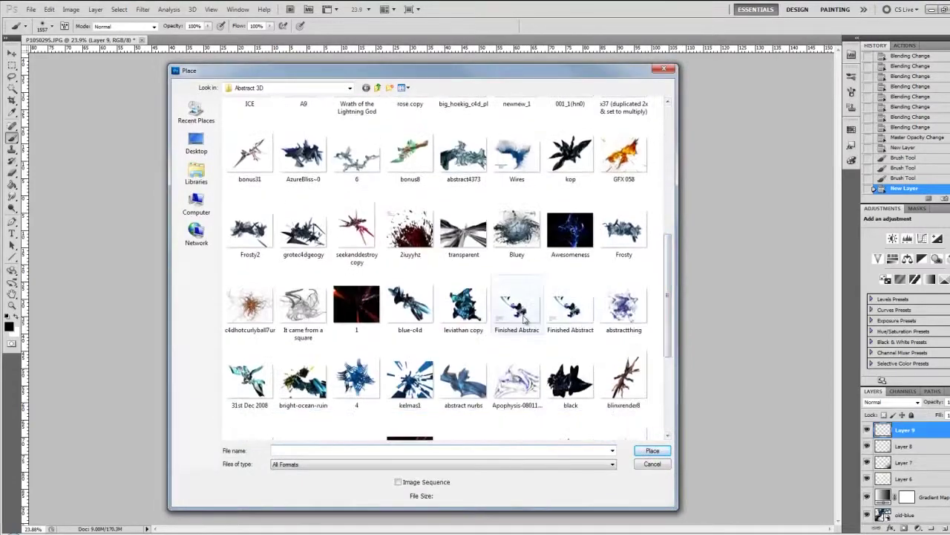
double_click(572, 297)
drag(598, 260, 635, 238)
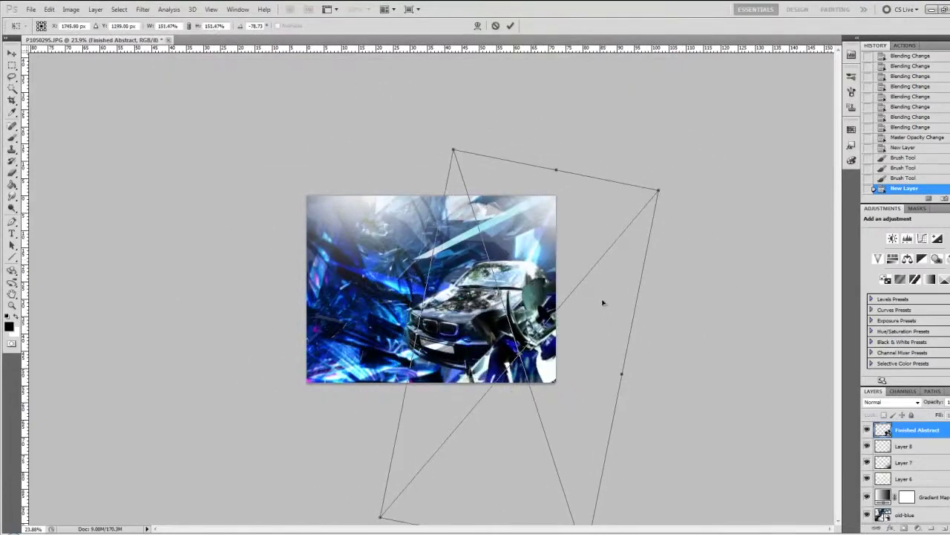
key(Return)
key(ctrl+0)
Rasterize the Finished Abstract layer, erase parts, and cycle its blend mode
right_click(918, 429)
click(902, 320)
right_click(469, 291)
drag(483, 416, 490, 427)
key(Down)
key(Down)
key(Down)
key(Down)
key(Down)
key(Down)
key(Down)
key(Down)
key(Down)
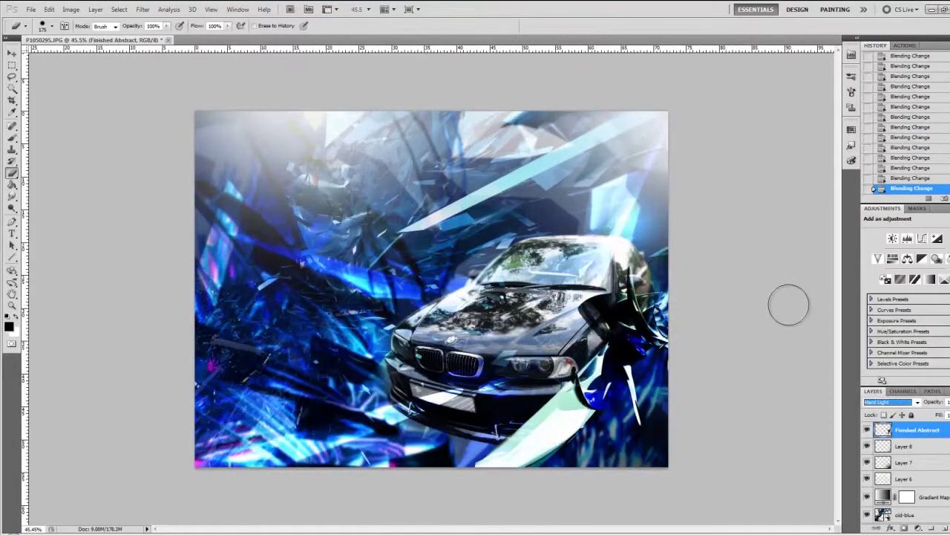
key(Down)
key(Down)
key(Down)
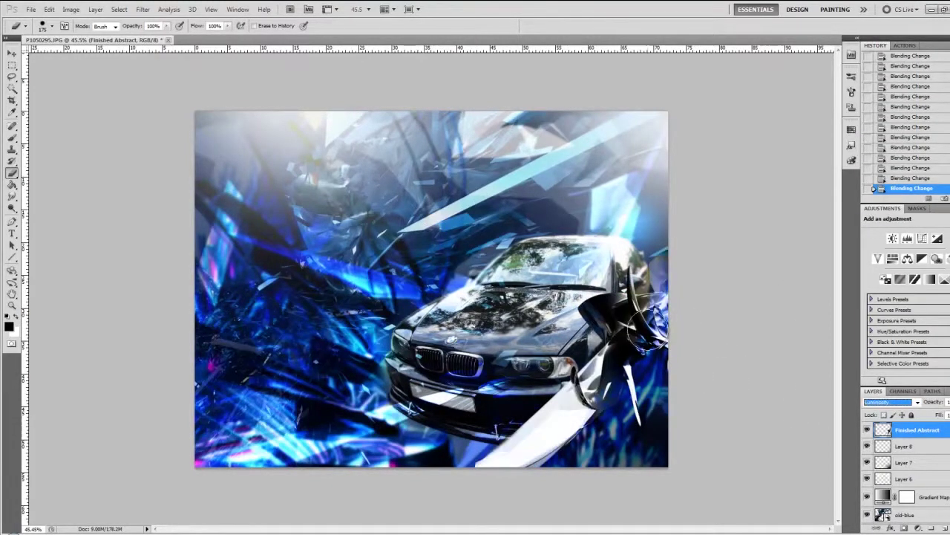
Scale the render beside the car in Overlay mode and fill Layer 9 black
key(ctrl+t)
drag(719, 337, 713, 245)
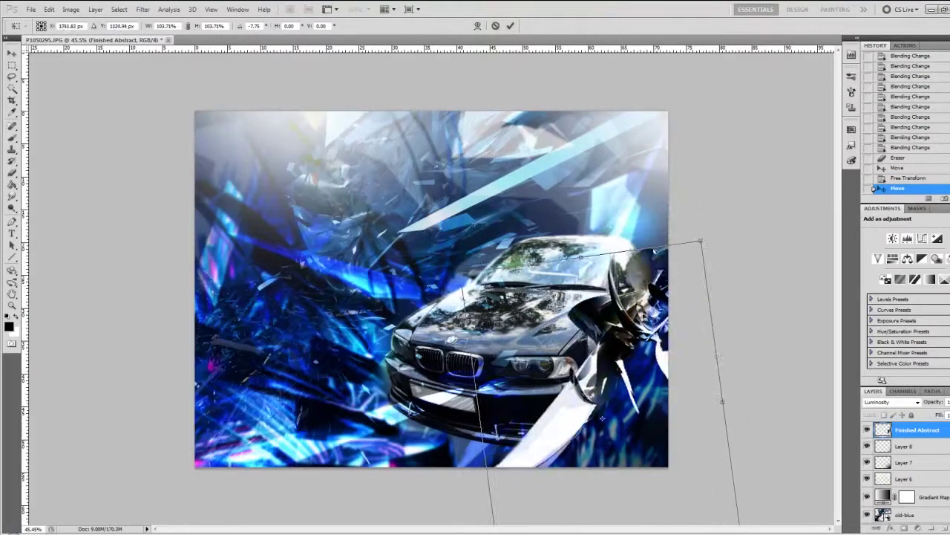
key(Return)
key(shift+alt+o)
key(shift+F5)
key(Return)
Paint a white dot on black Layer 9, set it to Linear Dodge (Add), and nudge it up
key(b)
click(866, 429)
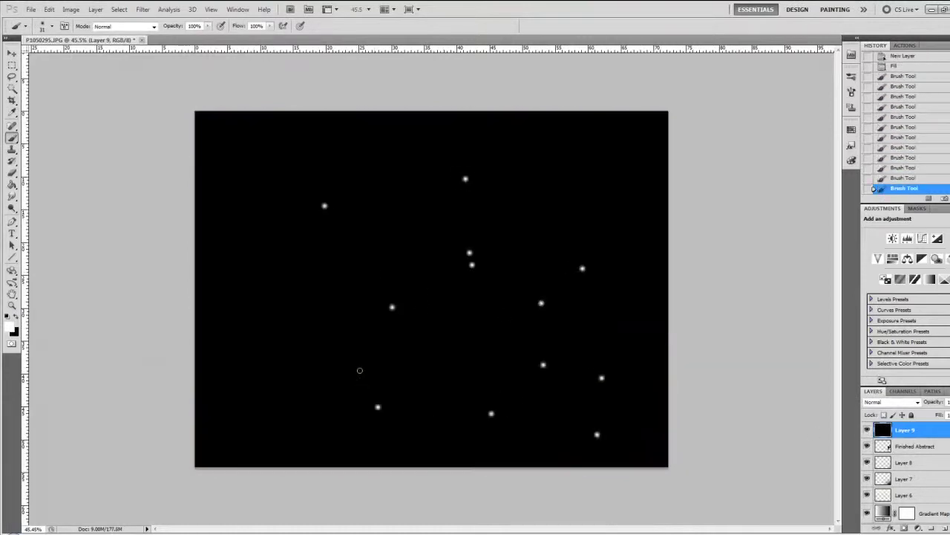
click(919, 402)
click(895, 237)
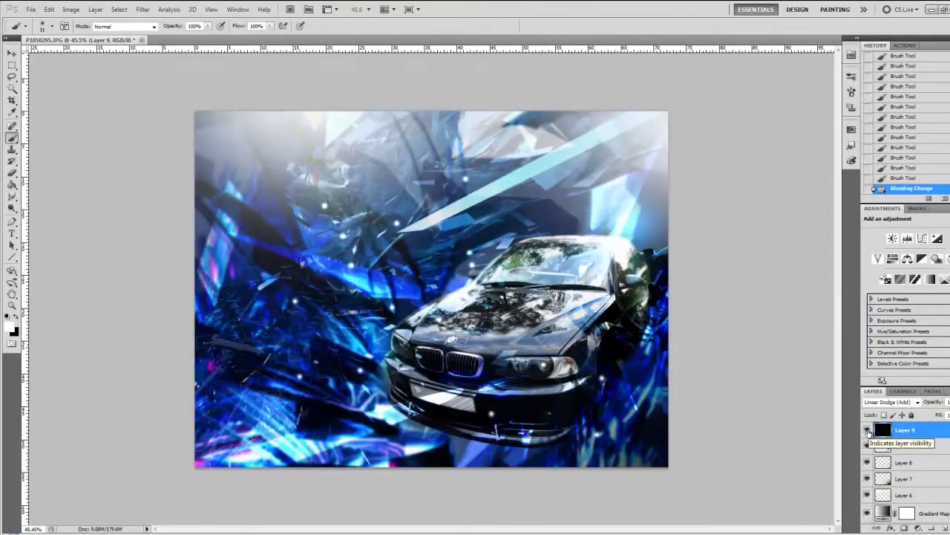
key(v)
key(Up)
Add Layer 10 with a small dot brush, then another empty layer
key(ctrl+shift+alt+n)
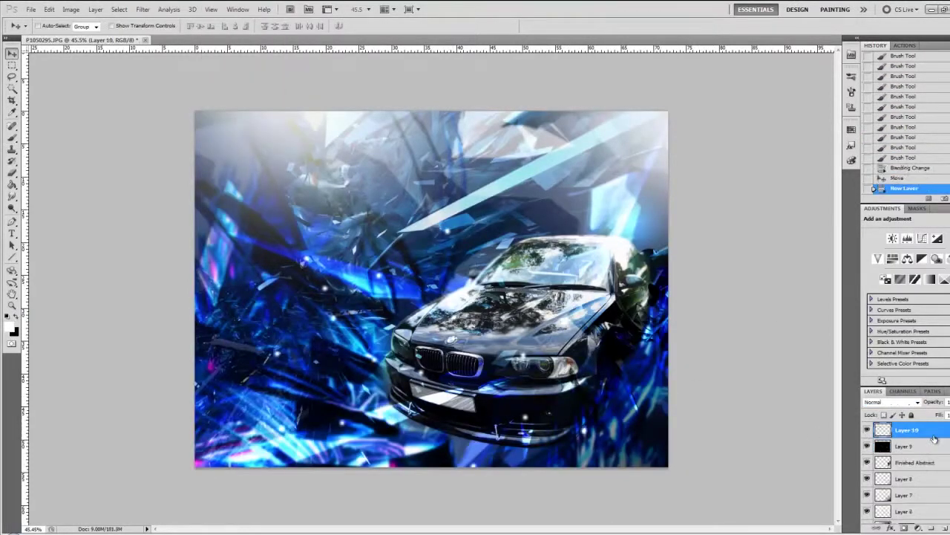
right_click(384, 271)
click(475, 356)
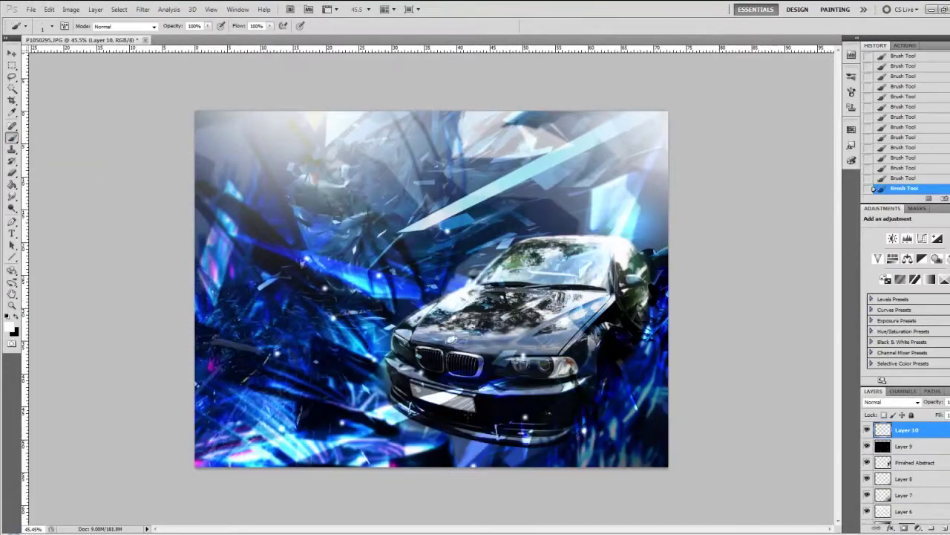
scroll(387, 310, up, 2)
right_click(276, 336)
click(264, 401)
scroll(367, 312, down, 1)
key(ctrl+shift+alt+n)
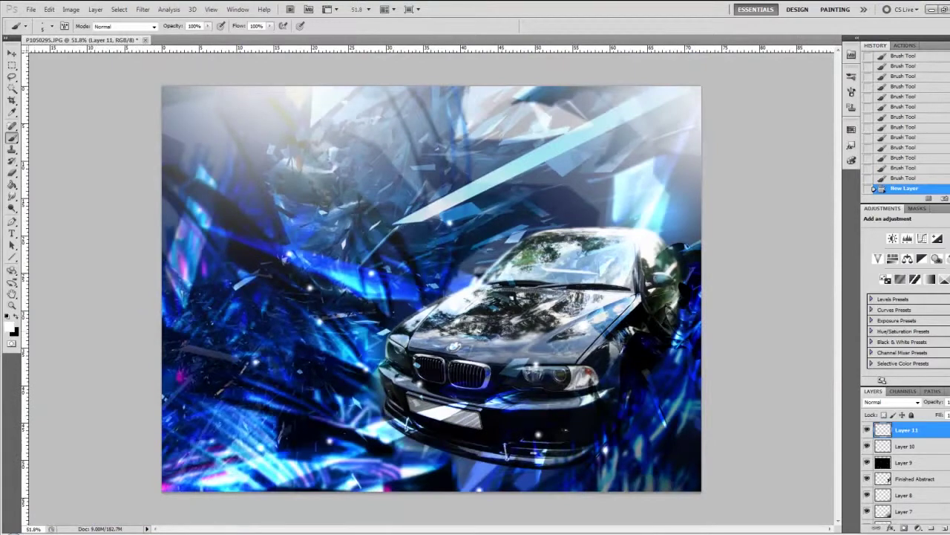
Place the abstract nurbs render and rotate and skew it over the artwork
click(31, 9)
click(45, 223)
scroll(416, 260, down, 3)
scroll(416, 260, down, 3)
double_click(464, 313)
drag(615, 207, 410, 339)
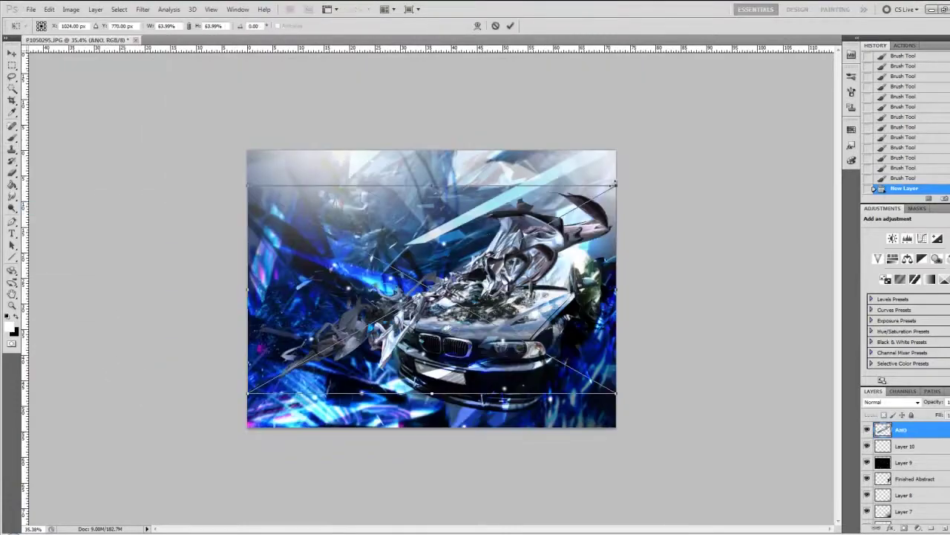
Cycle the ANO render layer's blend mode until it settles on Hard Light
click(871, 213)
key(Down)
key(Down)
key(Down)
key(Down)
key(Down)
key(Down)
key(v)
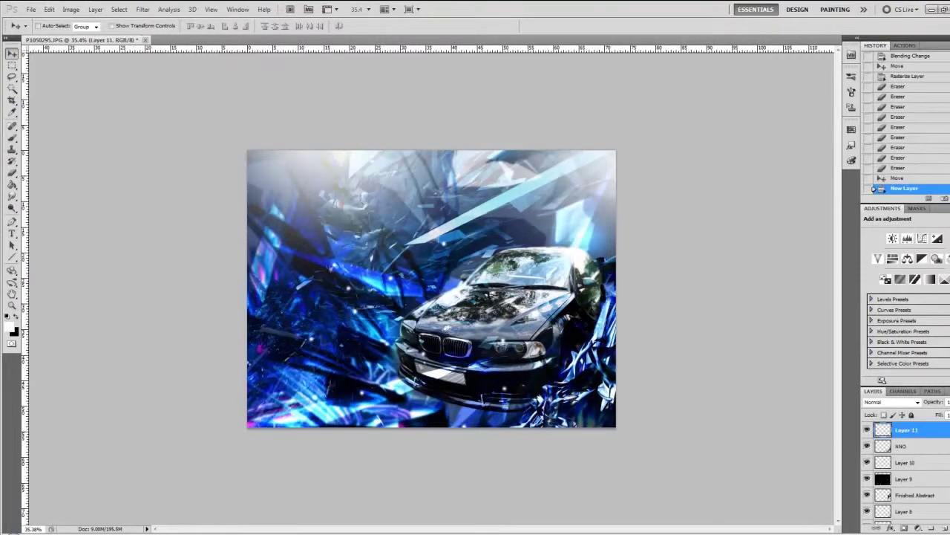
click(32, 13)
Set the Brush tool to a huge 2028 px size with the whole canvas in view
key(Escape)
key(b)
right_click(412, 187)
key(Escape)
key(ctrl+minus)
right_click(392, 229)
click(619, 265)
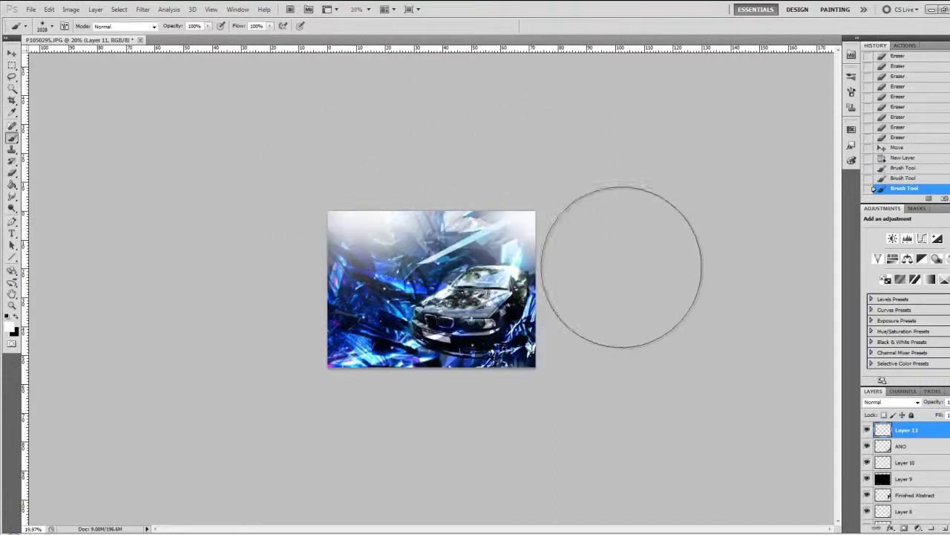
Cycle the shading layer's blend modes and readjust the brush size
click(891, 402)
key(Down)
key(Down)
key(Down)
key(Down)
key(Down)
key(Down)
key(Up)
key(Up)
key(Up)
key(Down)
key(Down)
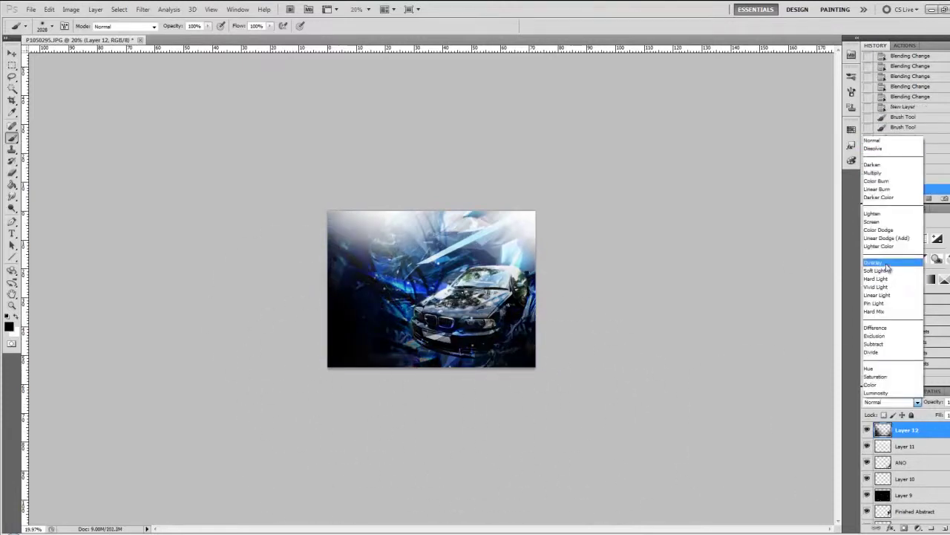
right_click(496, 334)
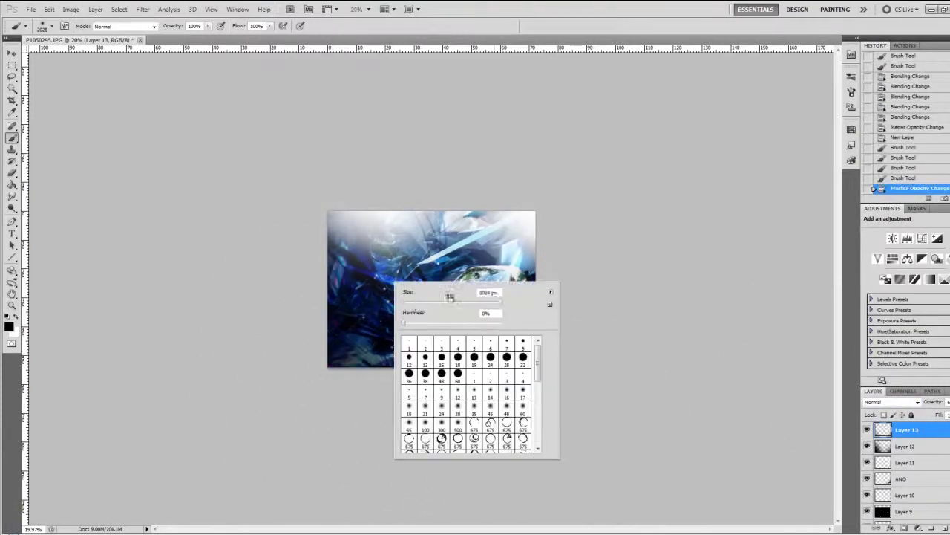
key(Escape)
scroll(420, 357, up, 2)
scroll(421, 357, up, 3)
right_click(420, 358)
key(Escape)
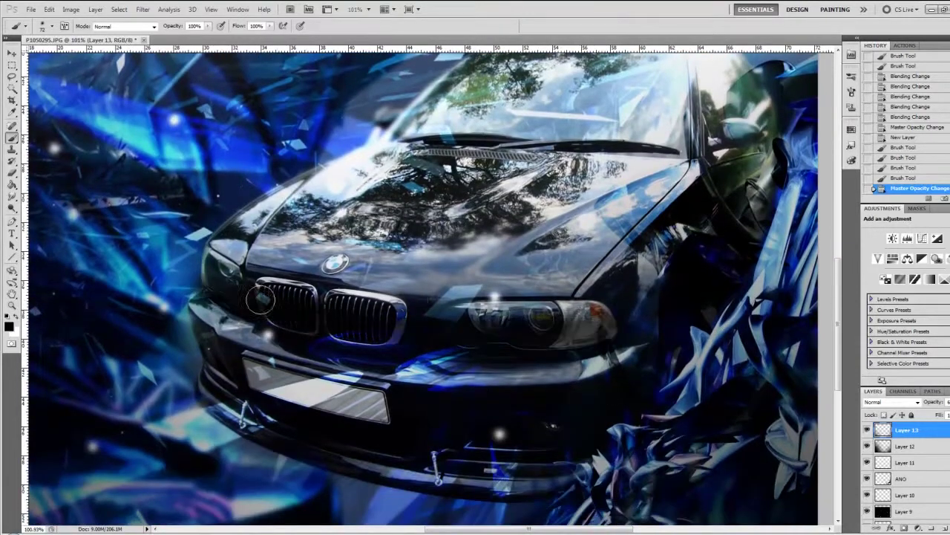
Paint dark strokes under the grille and headlight and set that layer to 40% opacity
drag(316, 329, 564, 343)
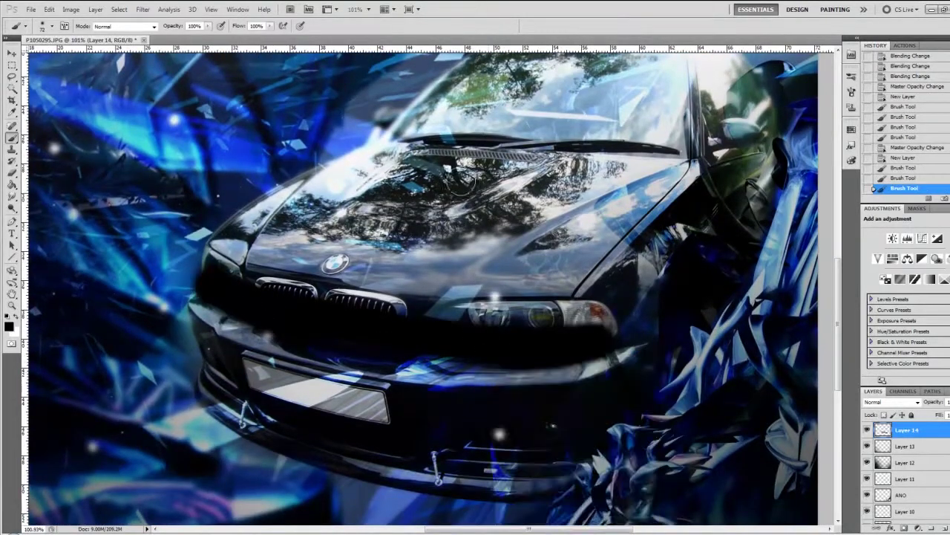
drag(219, 376, 520, 461)
scroll(761, 267, up, 3)
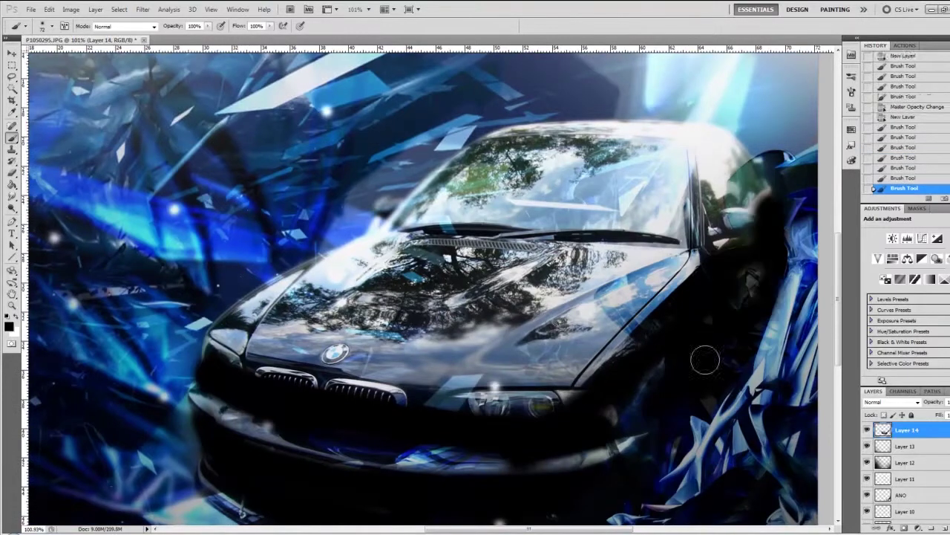
key(Tab)
text(40)
key(Return)
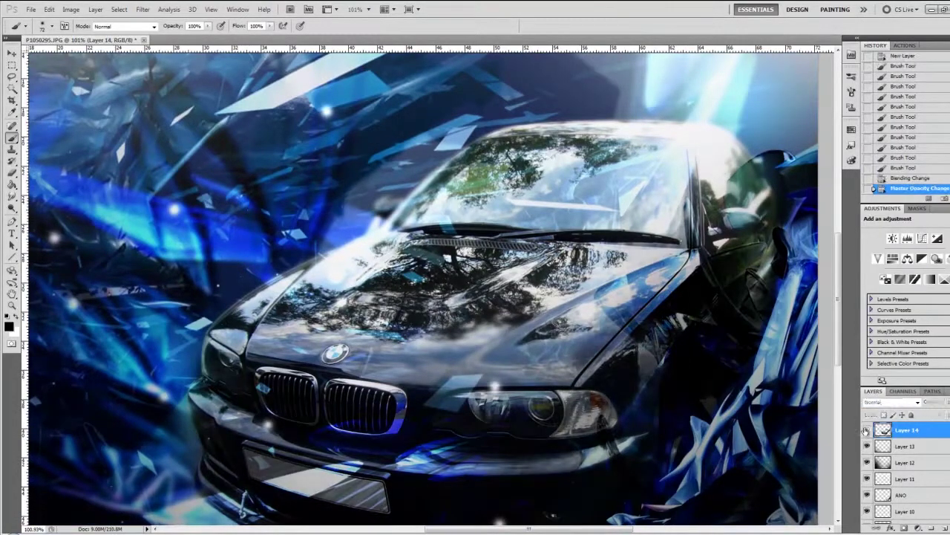
Add a new top layer and fill it with the merged image via Apply Image
key(ctrl+shift+alt+n)
key(ctrl+minus)
click(71, 9)
click(85, 82)
click(739, 190)
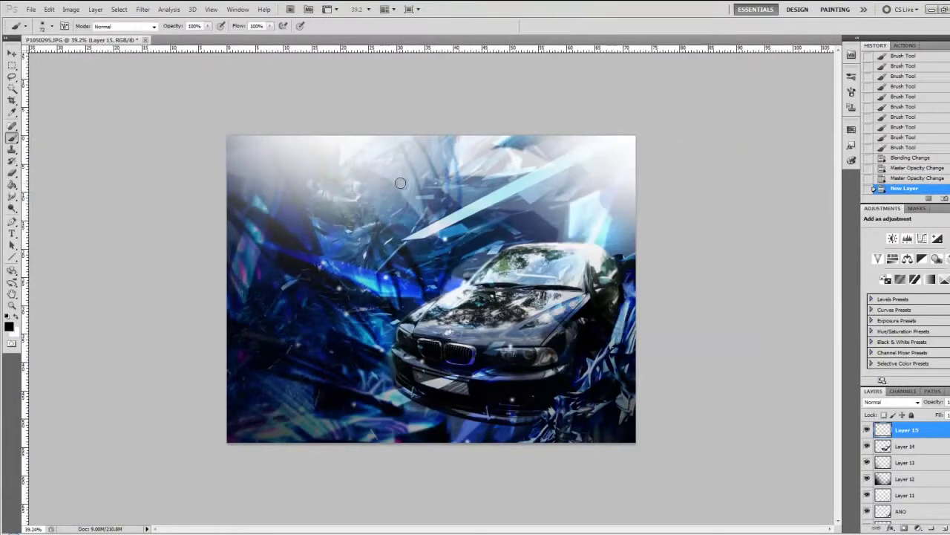
Ripple the merged copy and set its blend mode to Lighten
key(ctrl+shift+alt+e)
click(143, 9)
click(891, 402)
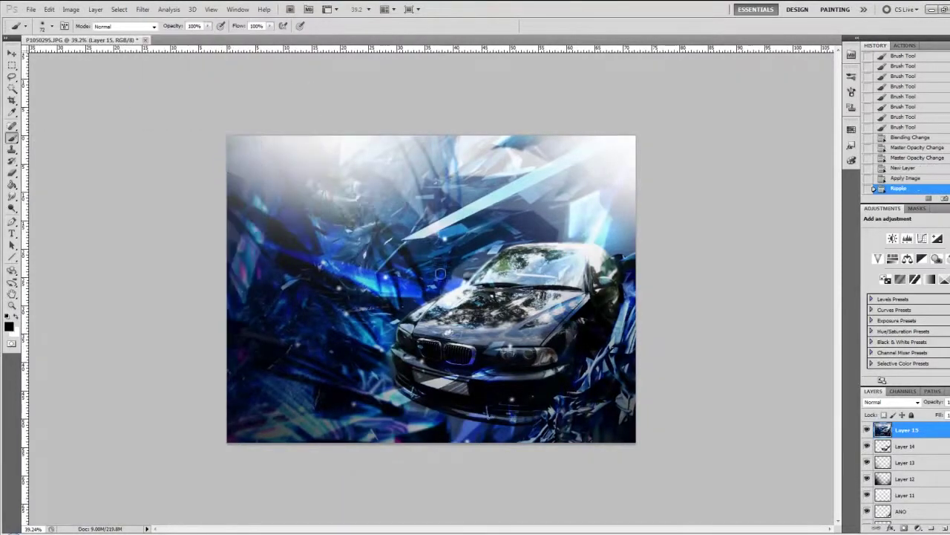
click(891, 402)
click(892, 215)
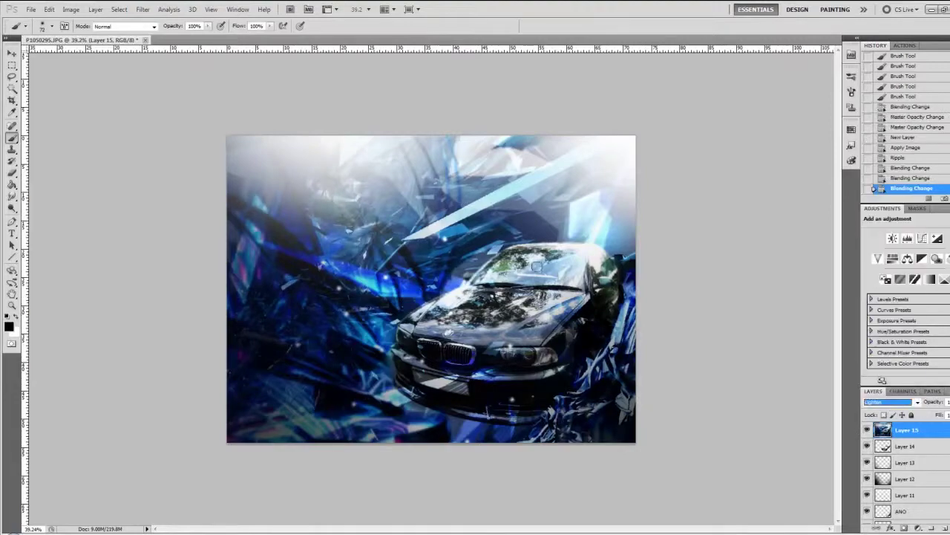
Erase part of the rippled copy and add a Gradient Map adjustment layer
click(473, 226)
scroll(401, 321, up, 3)
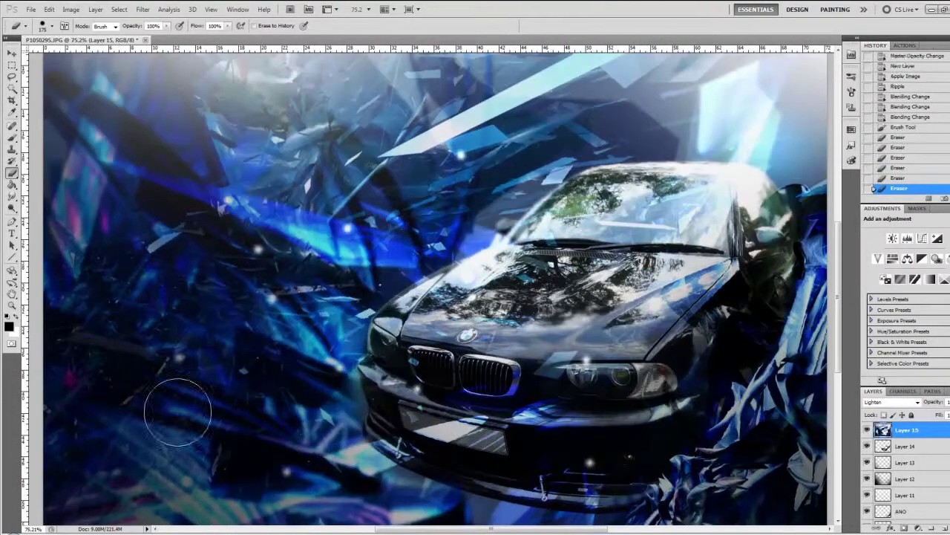
click(919, 527)
click(869, 510)
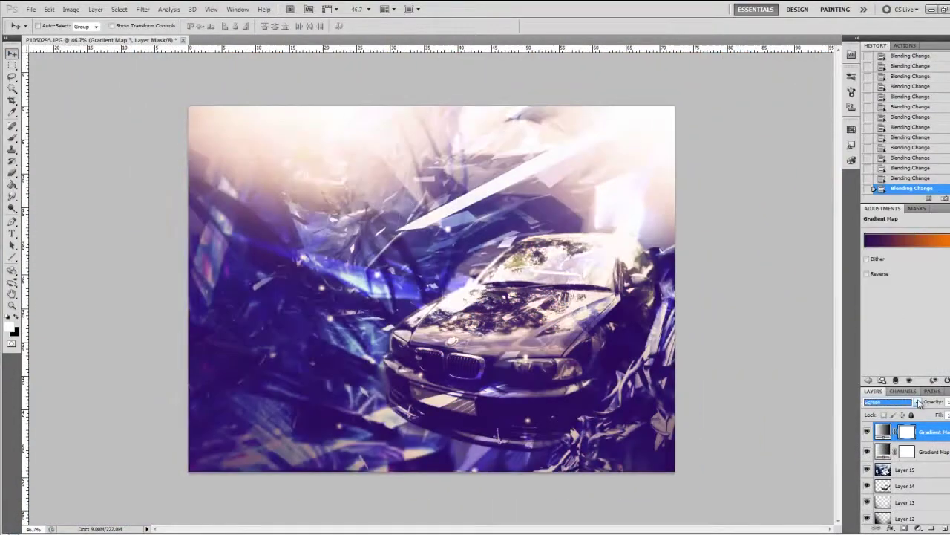
Set the gradient map to Screen blend mode with lowered opacity
key(Down)
key(Down)
key(Down)
key(Down)
key(Up)
key(Up)
key(Up)
key(Up)
key(Up)
drag(940, 405, 930, 413)
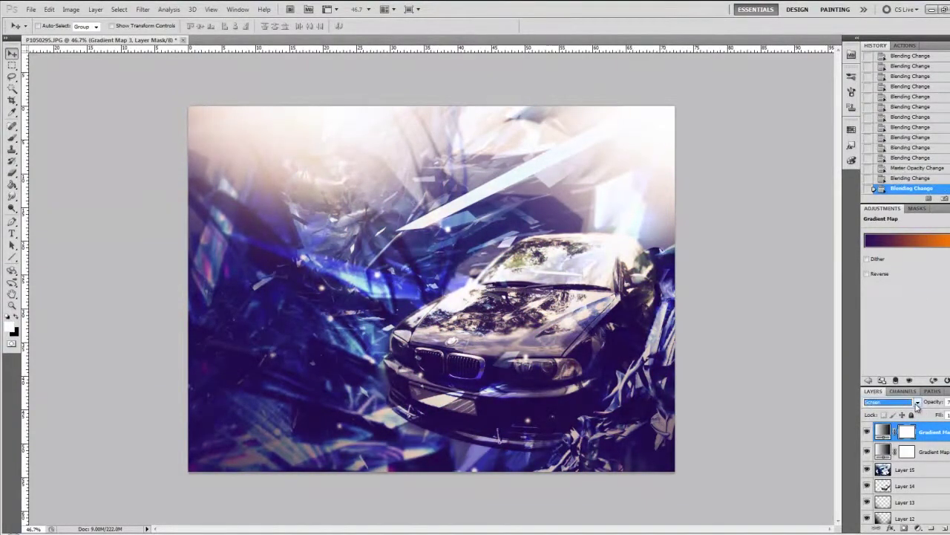
Stamp visible layers into a copy and shift its highlights' cyan to -4 in Color Balance
key(ctrl+shift+alt+e)
click(70, 9)
key(ctrl+b)
drag(163, 295, 155, 295)
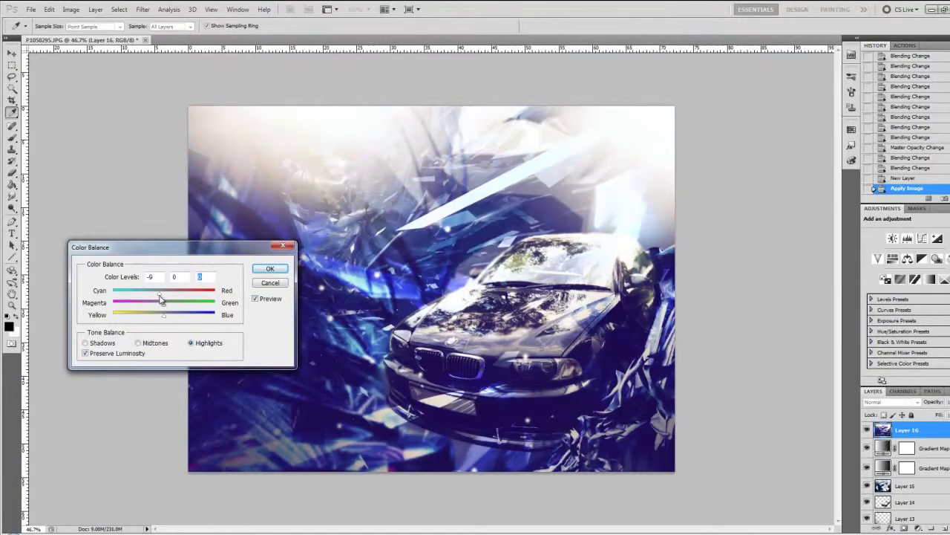
drag(160, 298, 164, 299)
drag(156, 292, 163, 296)
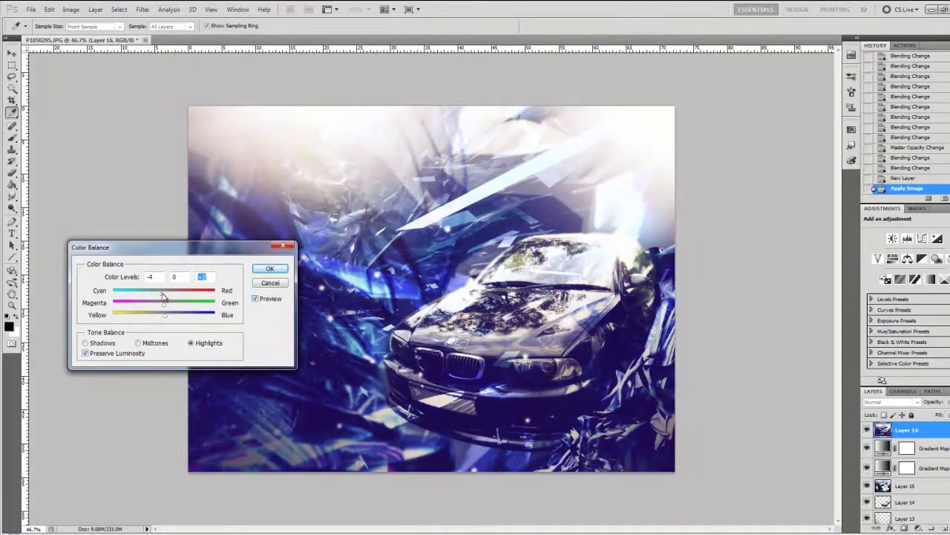
click(268, 271)
Add a new layer filled with black
key(v)
key(ctrl+shift+alt+n)
key(alt+BackSpace)
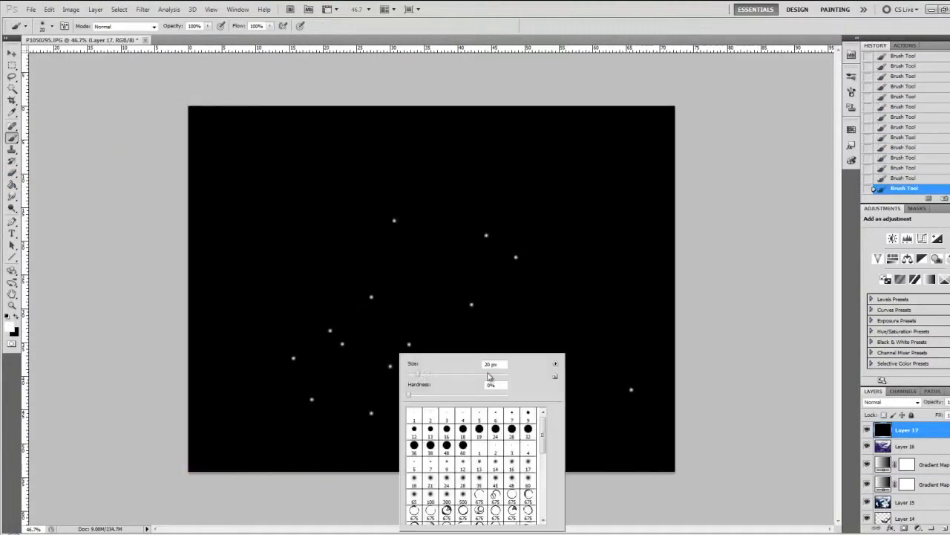
Set the dots layer to Linear Dodge (Add), sharpen the image, and add a new layer
click(891, 401)
click(880, 241)
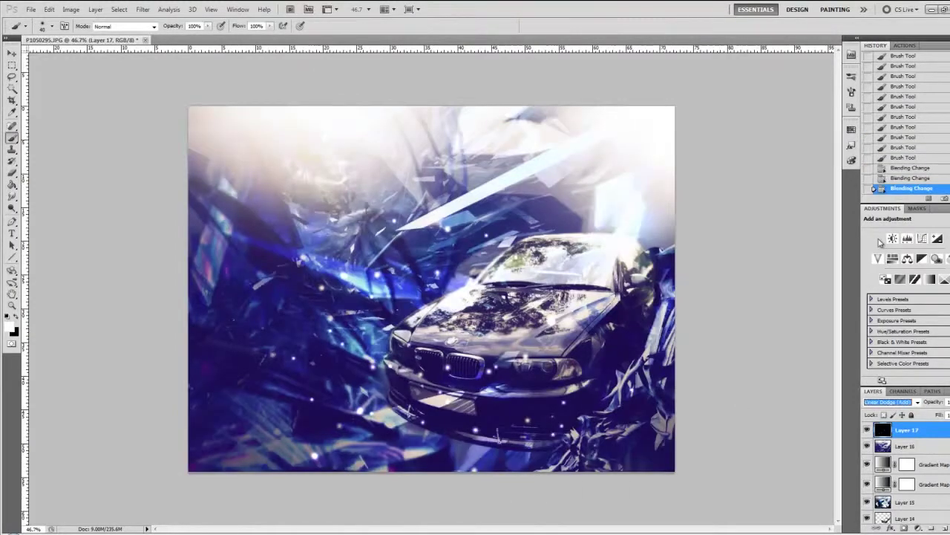
click(143, 9)
click(282, 158)
click(933, 528)
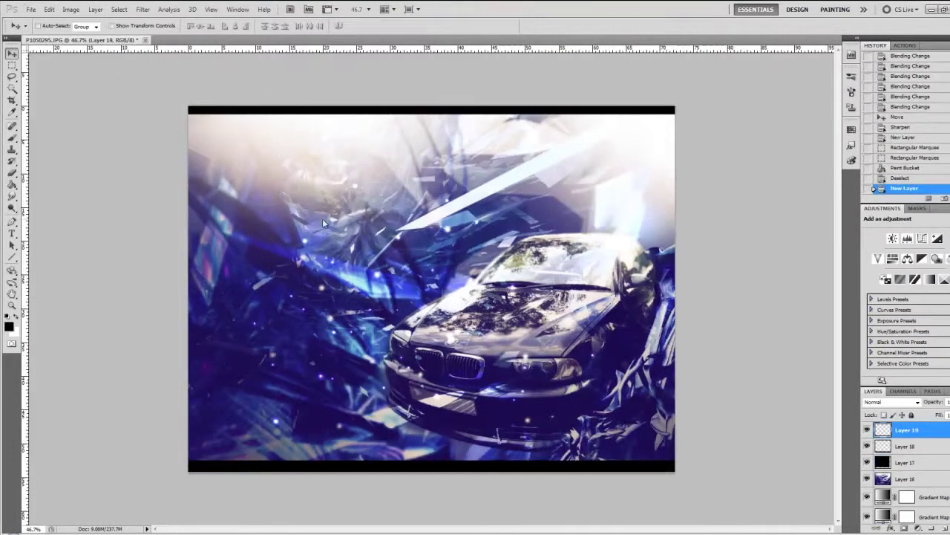
Write a 294 pt "M3" title in a text box left of the car
drag(267, 343, 382, 393)
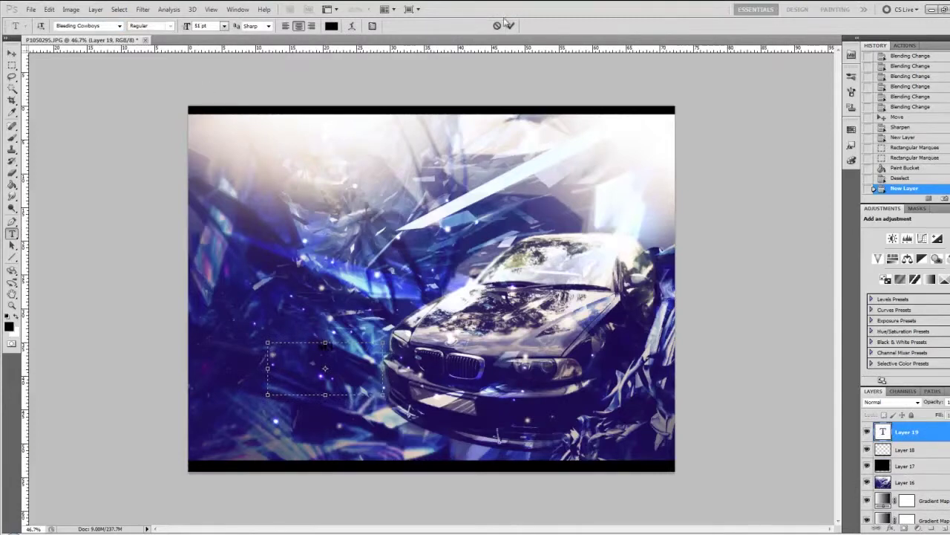
text(M3)
drag(185, 27, 175, 28)
text(M3)
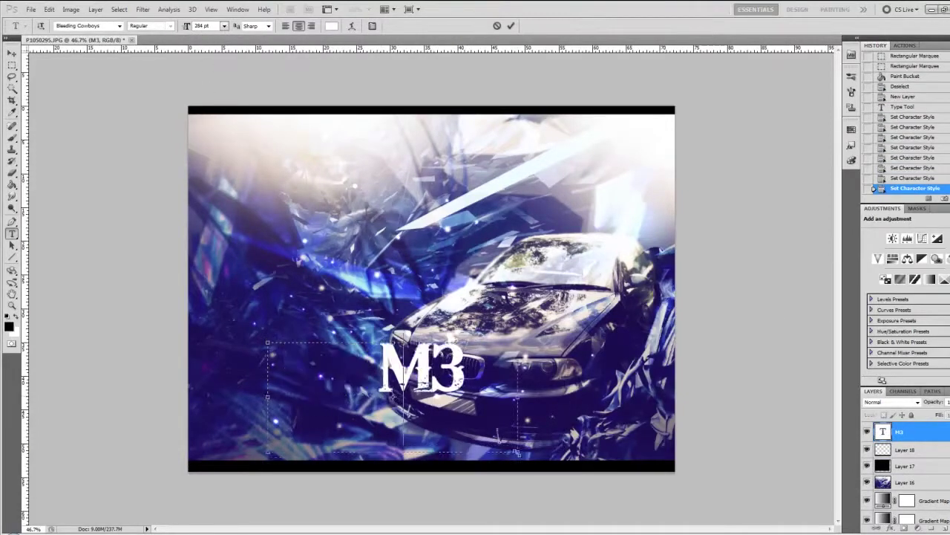
click(511, 26)
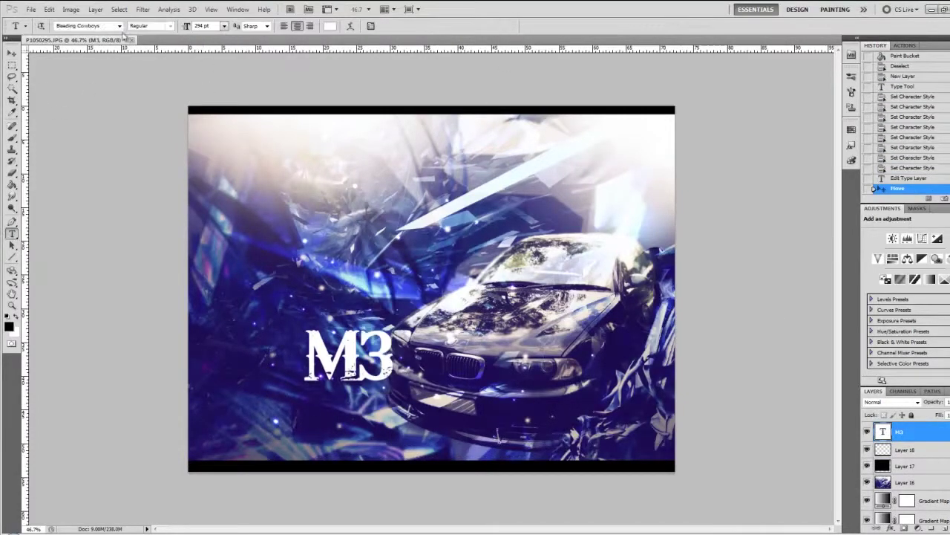
Browse the font list for the M3 title
click(119, 25)
scroll(141, 222, down, 10)
scroll(141, 223, down, 10)
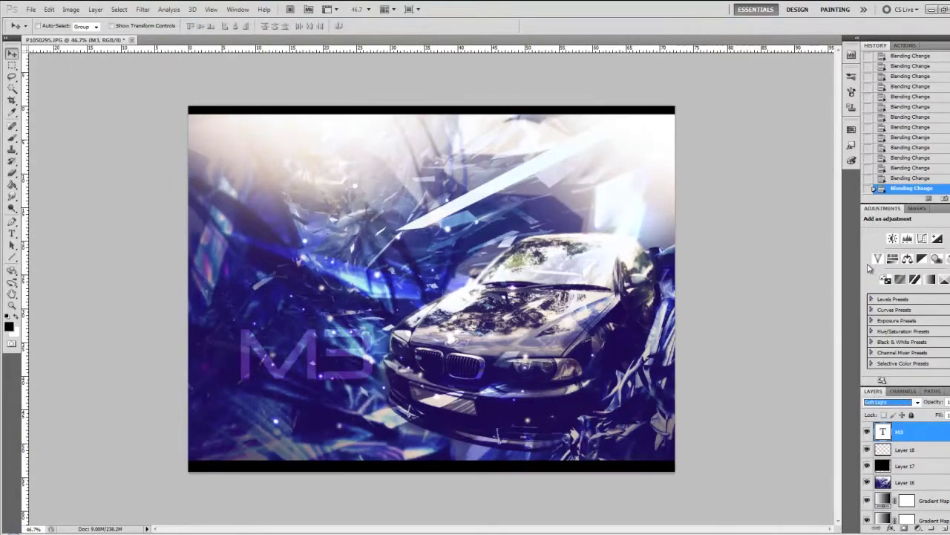
click(119, 26)
On dafont.com, preview fonts with the text M3 and download the Defused font
drag(221, 222, 220, 145)
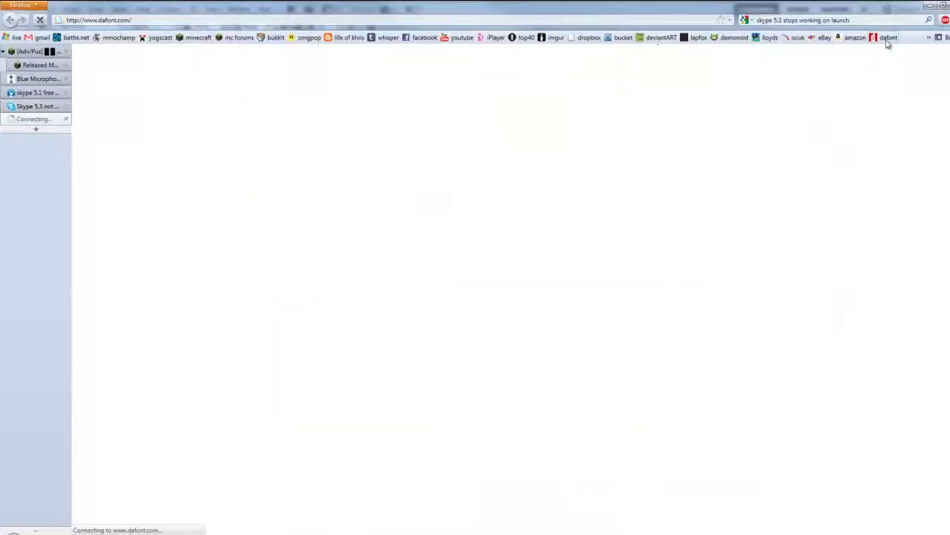
click(864, 122)
text(MM3)
key(Return)
scroll(599, 321, down, 5)
scroll(599, 321, down, 5)
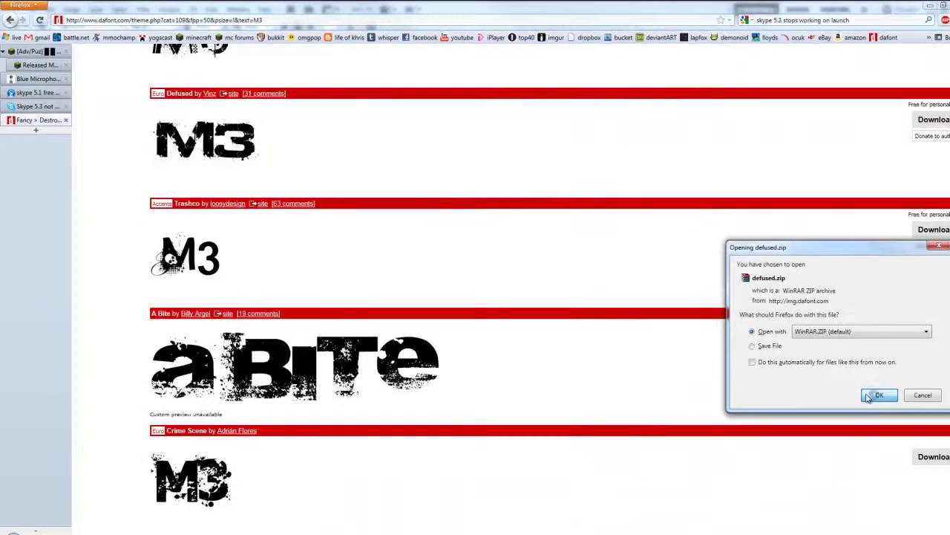
click(879, 395)
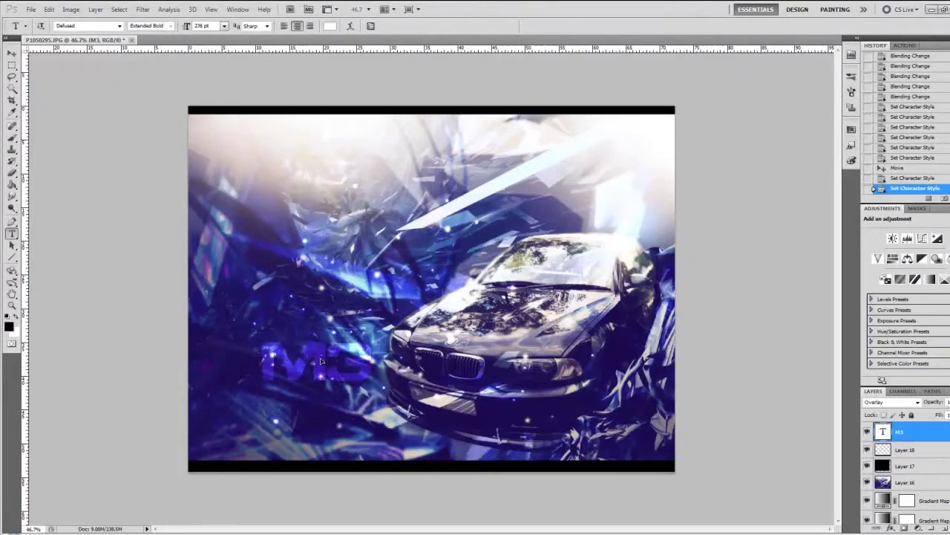
Move the M3 title to the bottom-left edge and draw a new text box over the car
drag(326, 331, 367, 444)
drag(443, 443, 316, 442)
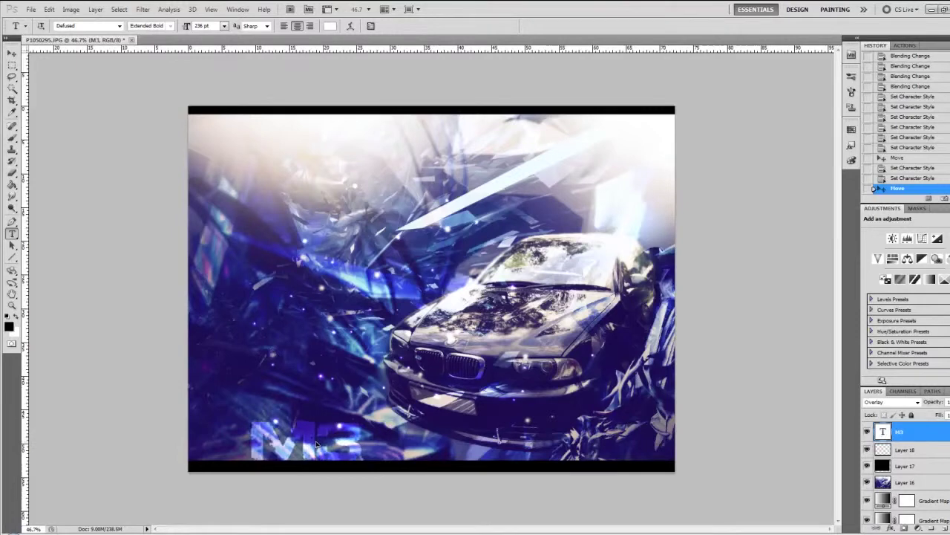
drag(582, 407, 346, 232)
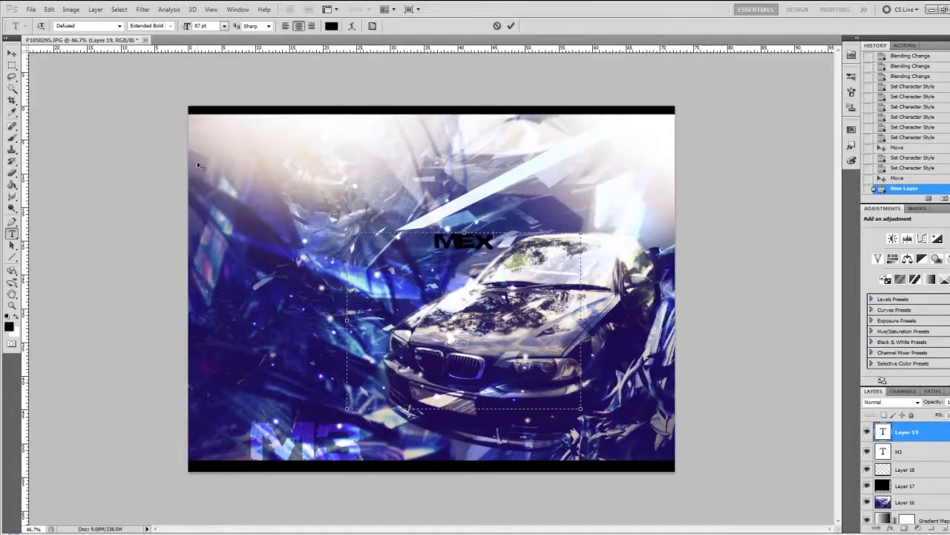